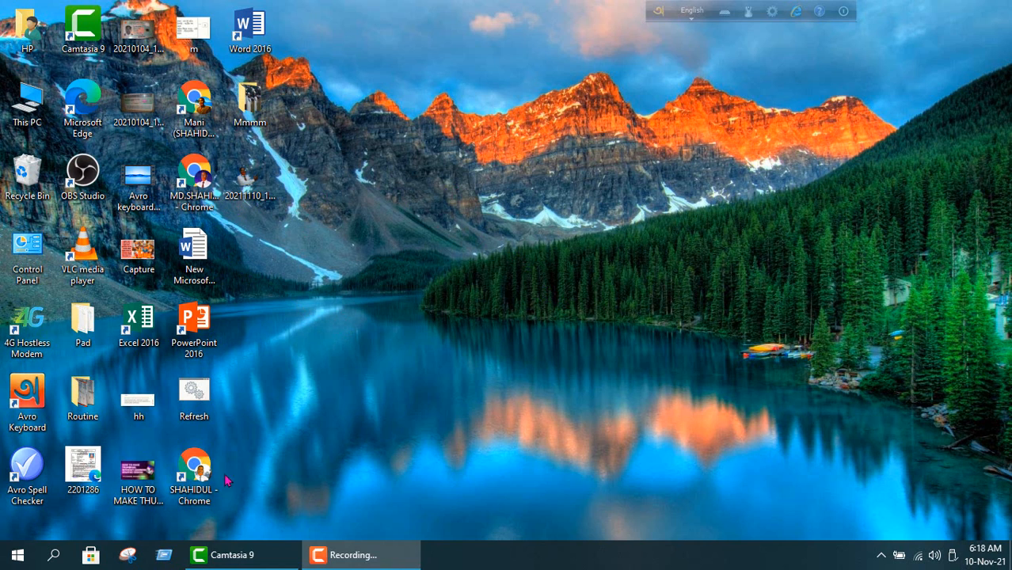
Launch Chrome from the desktop and open Canva's Your folders page from the New Tab shortcut.
left_click(198, 474)
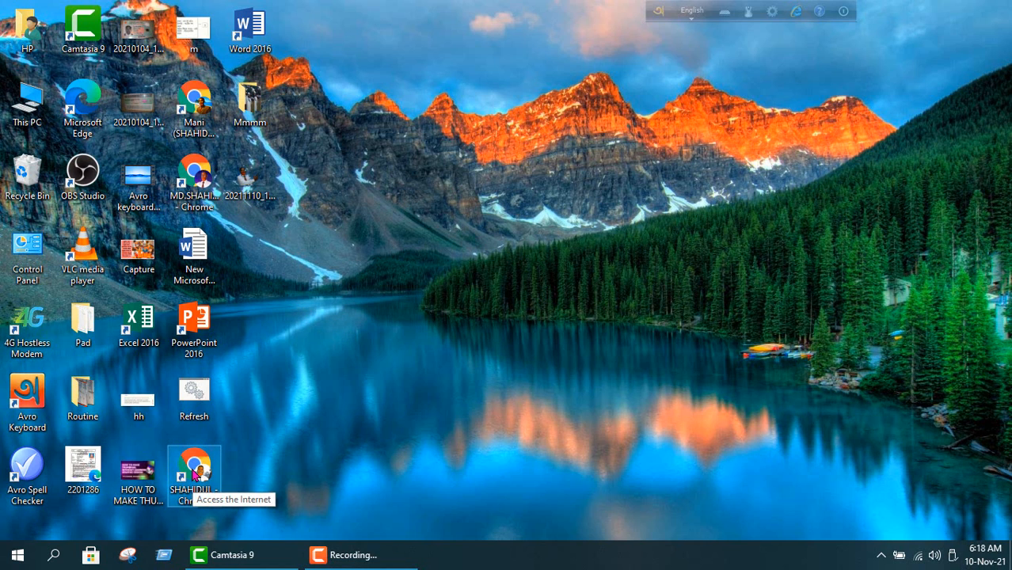
double_click(192, 473)
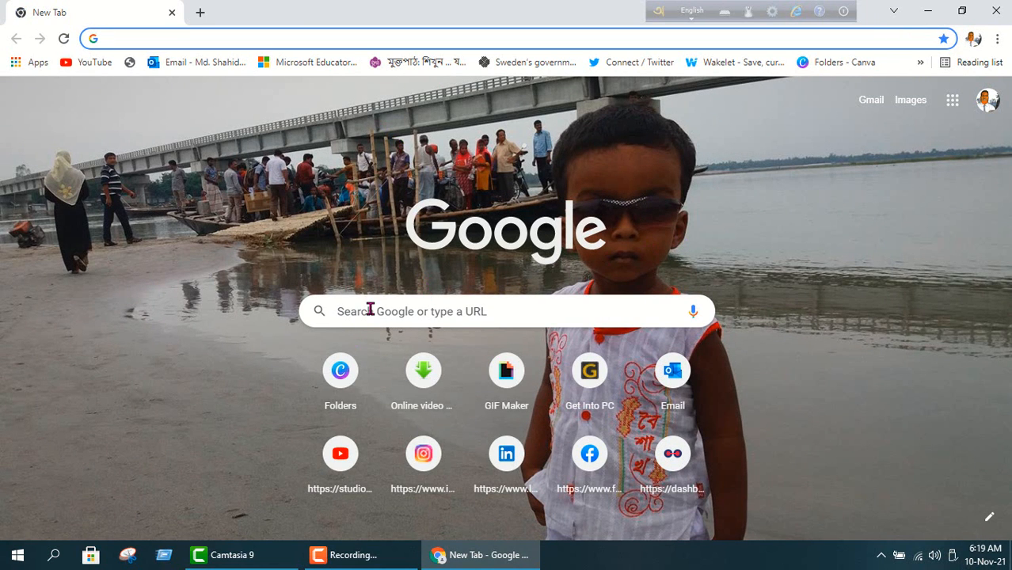
left_click(343, 384)
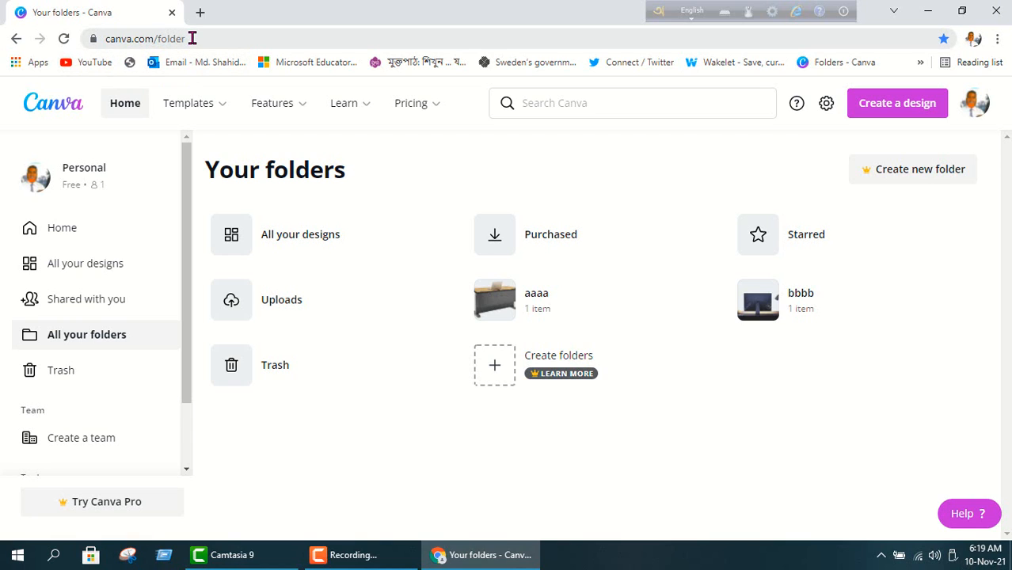
left_click_drag(192, 38, 99, 38)
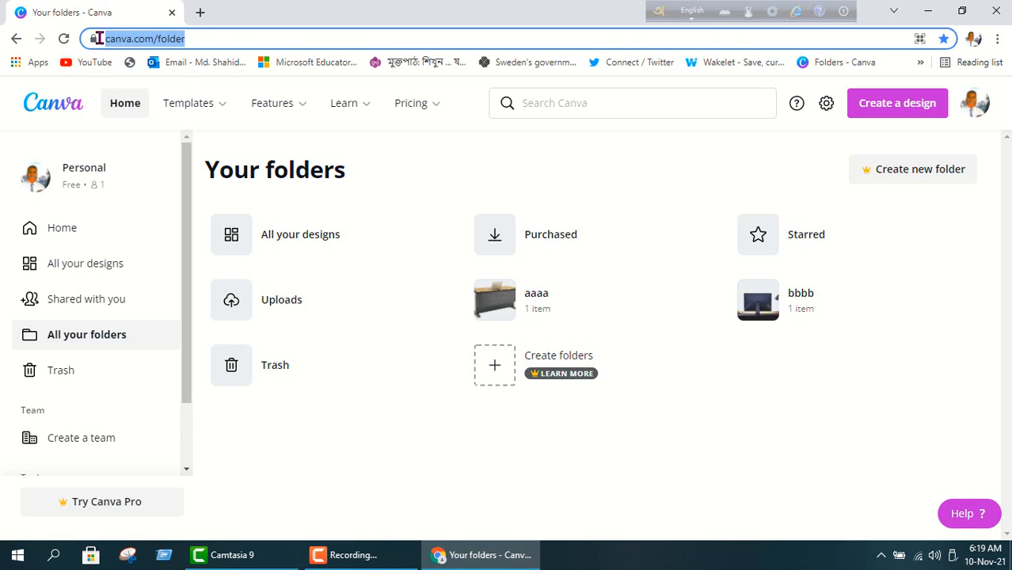
right_click(123, 45)
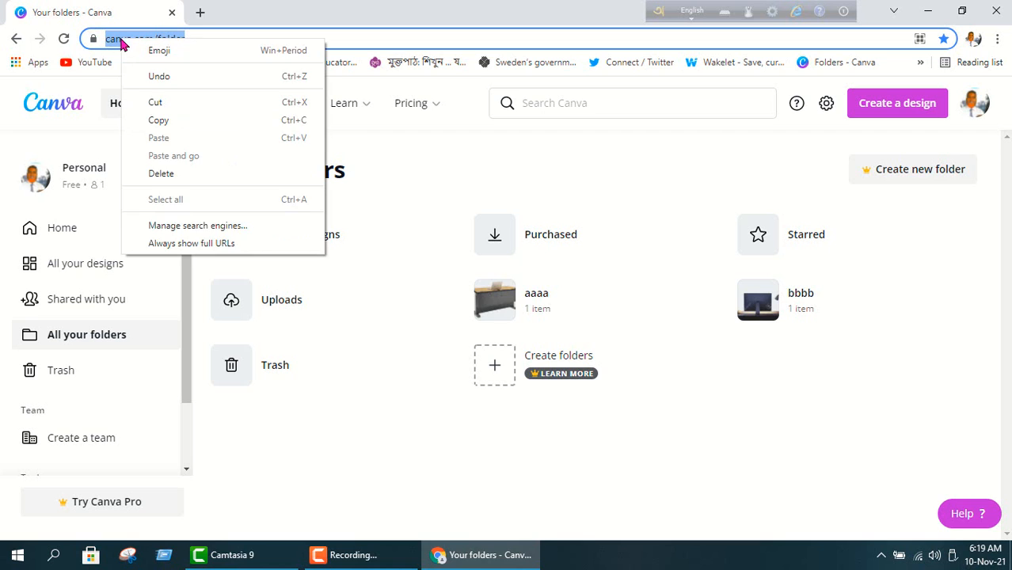
left_click(160, 121)
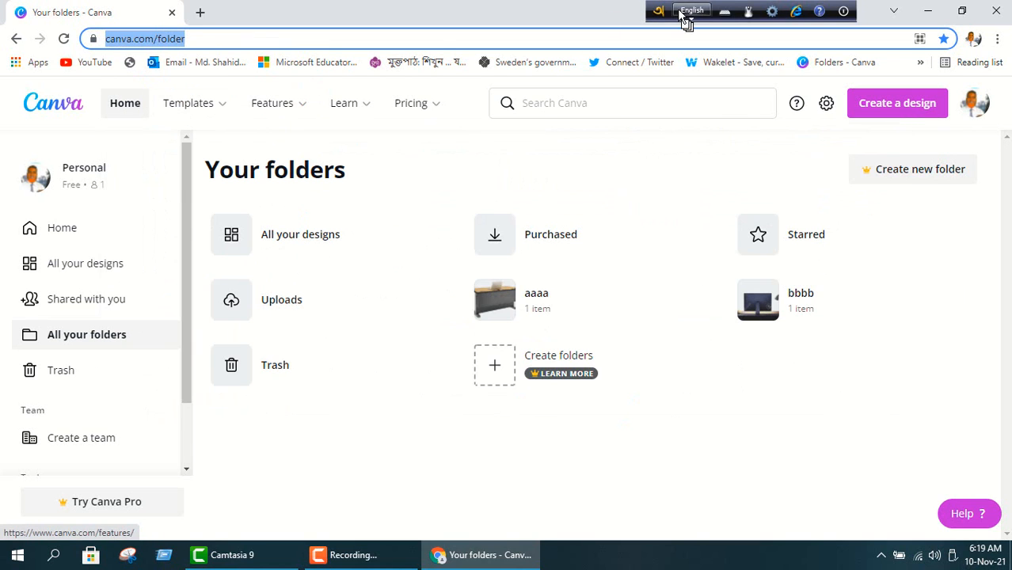
left_click(928, 11)
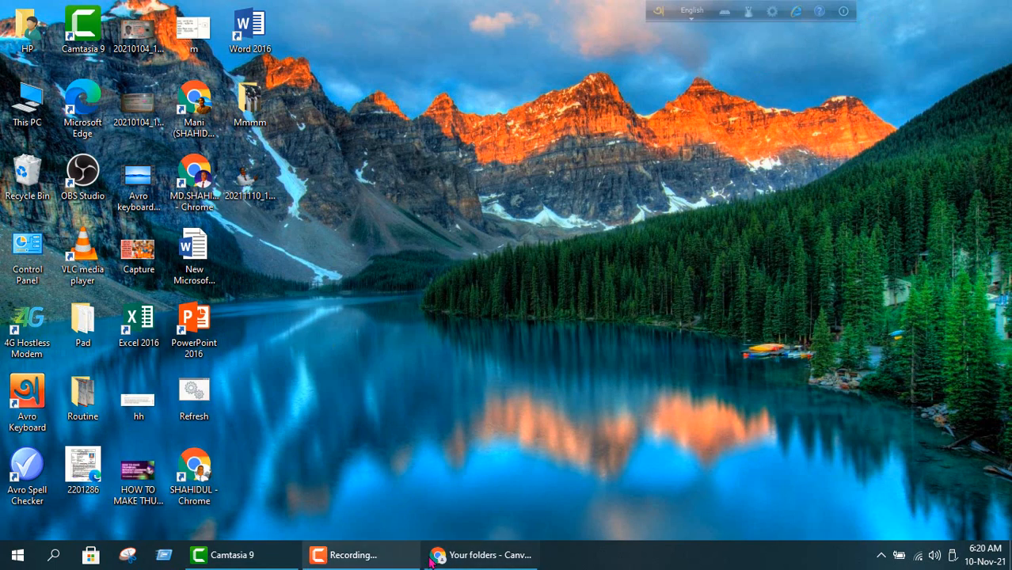
left_click(460, 558)
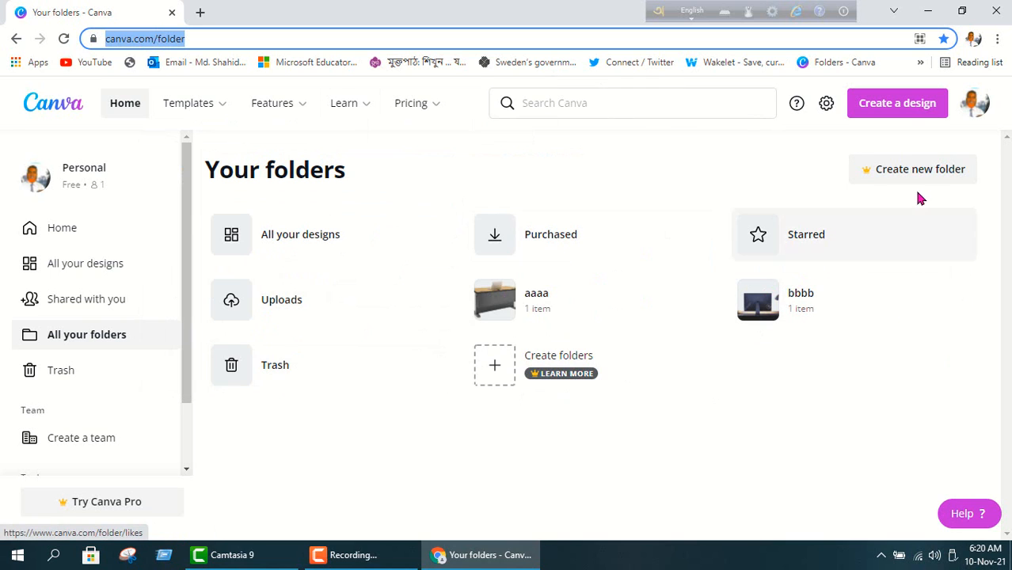
Create a new 1280 × 720 px YouTube Thumbnail design from the Create a design list.
left_click(887, 103)
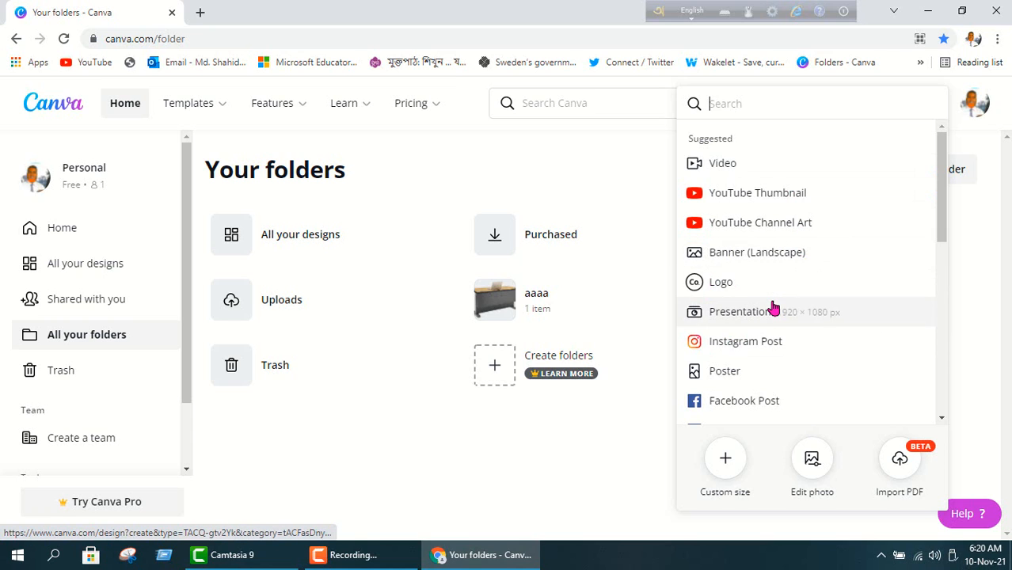
scroll(773, 309, "down", 3)
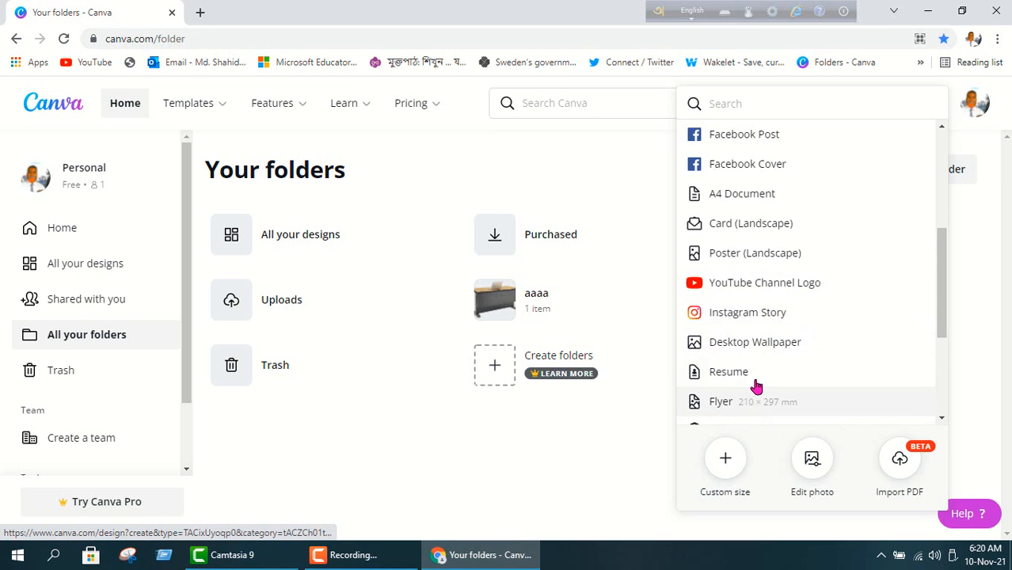
scroll(757, 384, "down", 3)
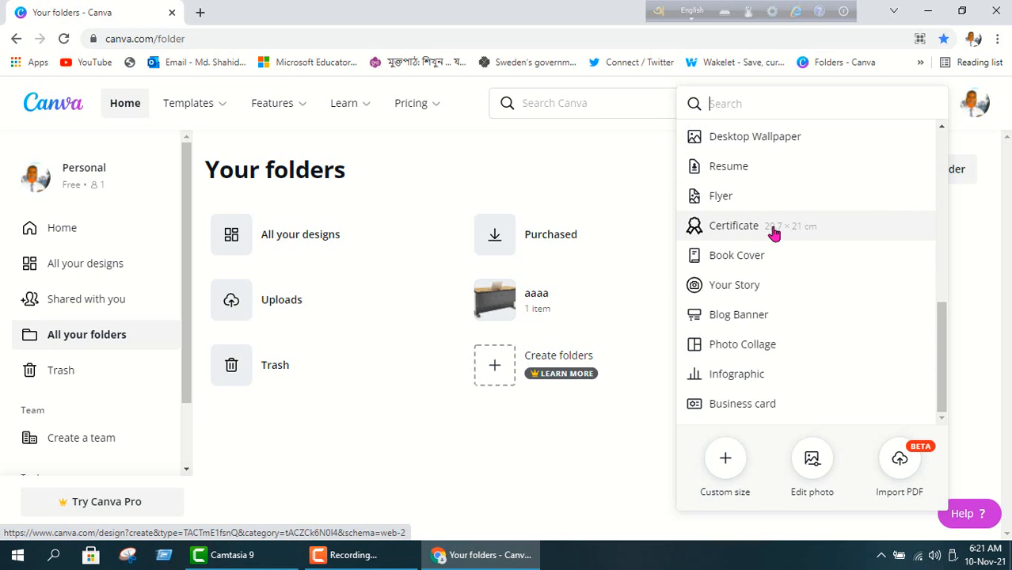
scroll(773, 232, "up", 5)
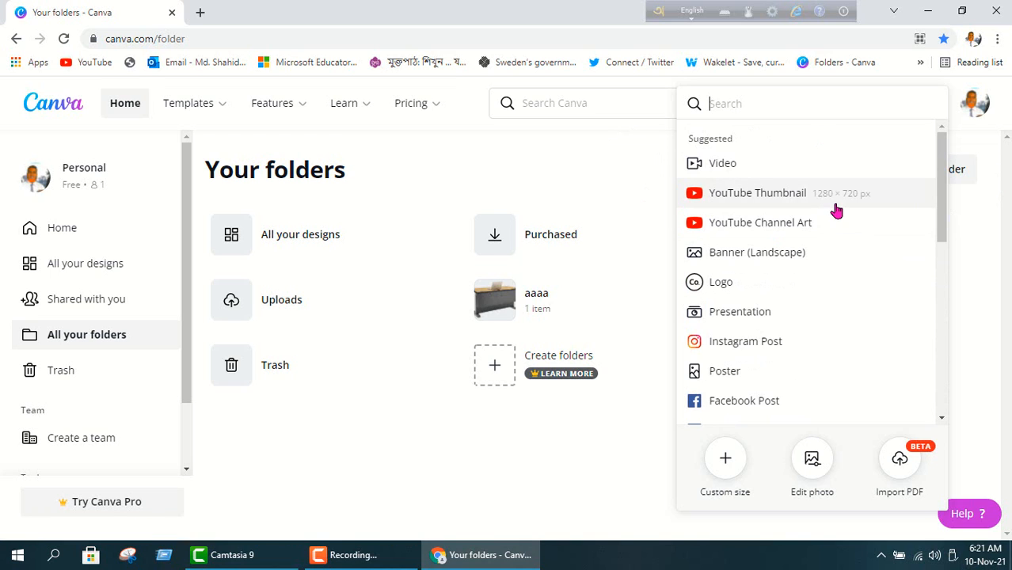
mouse_move(411, 103)
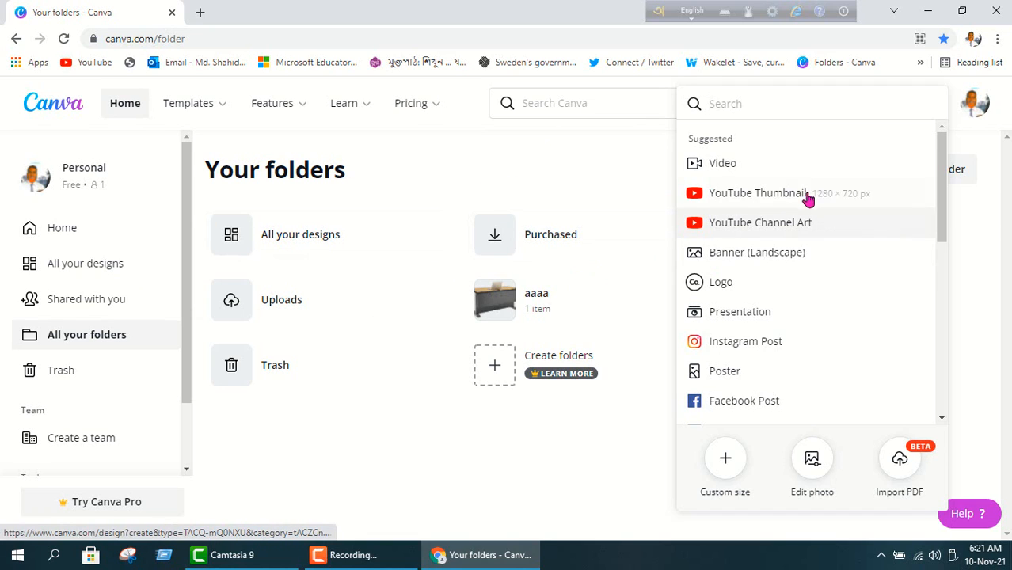
left_click(762, 194)
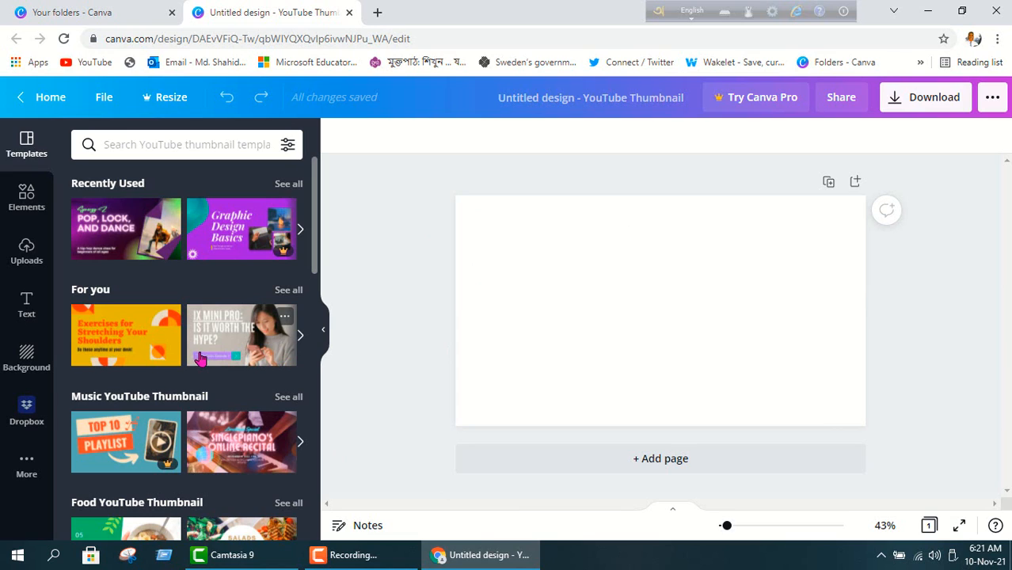
Apply the purple POP, LOCK, AND DANCE template, delete its dancer photo, and show uploaded images.
left_click(107, 229)
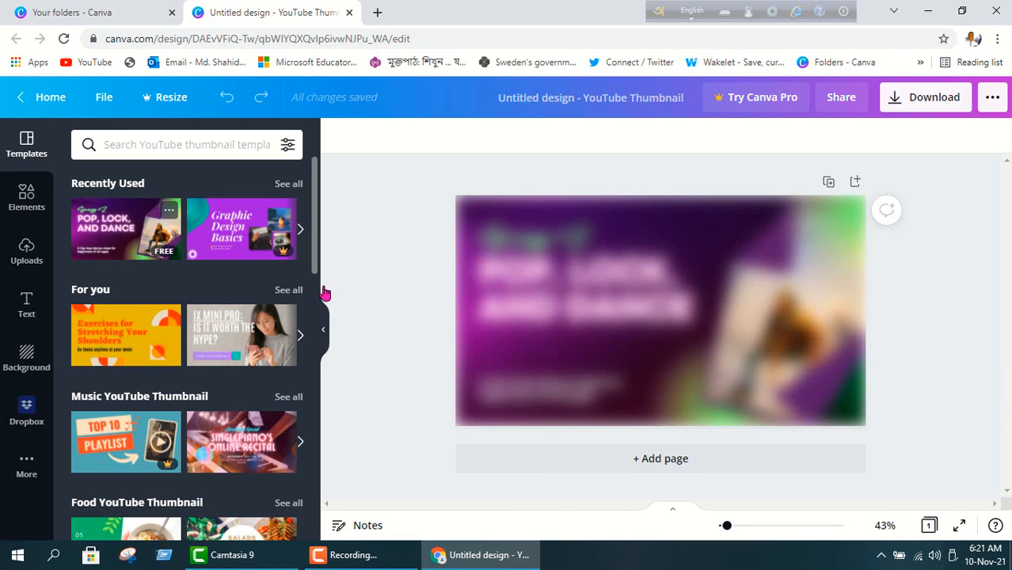
left_click(677, 334)
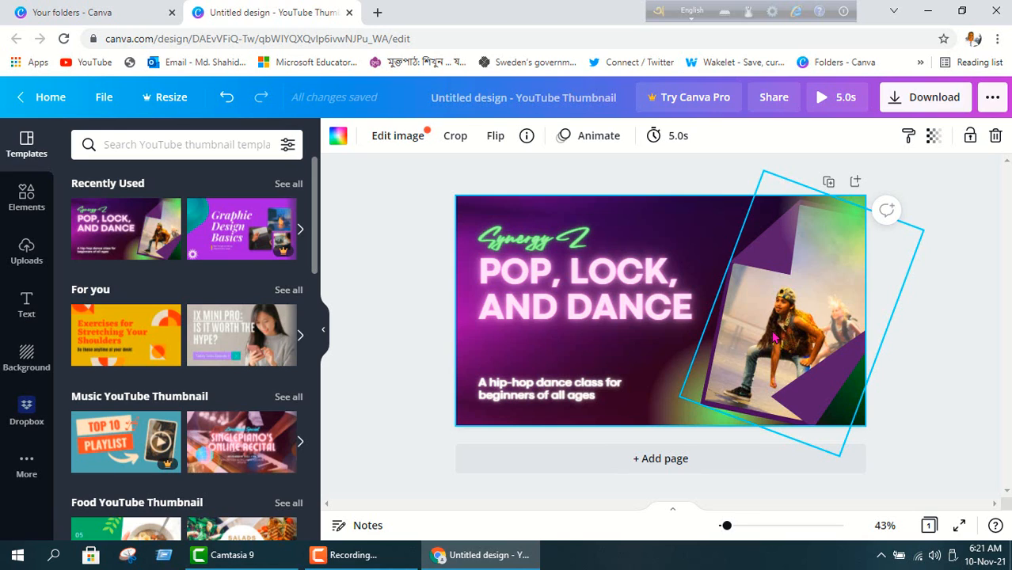
left_click(775, 338)
right_click(775, 338)
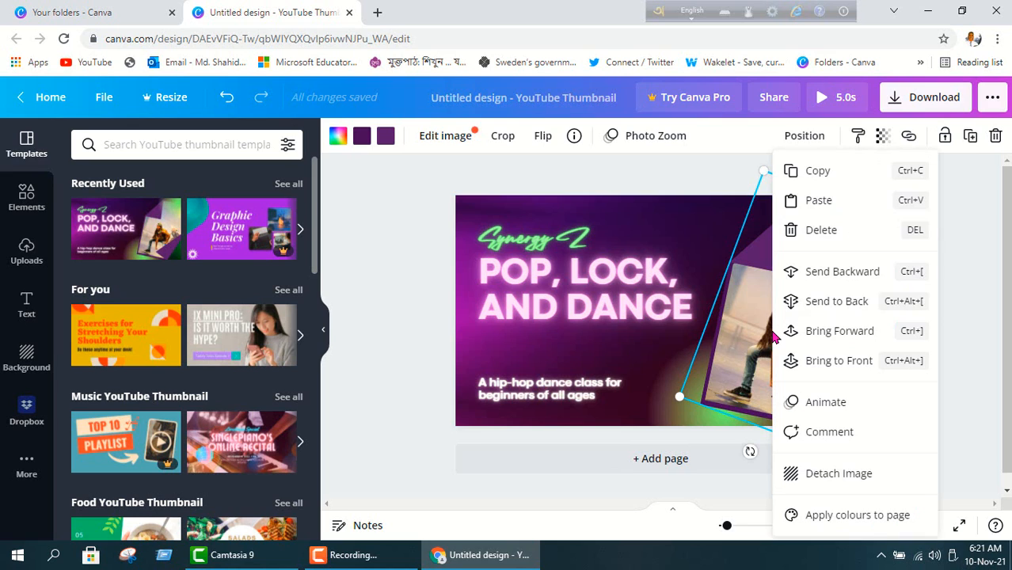
left_click(820, 231)
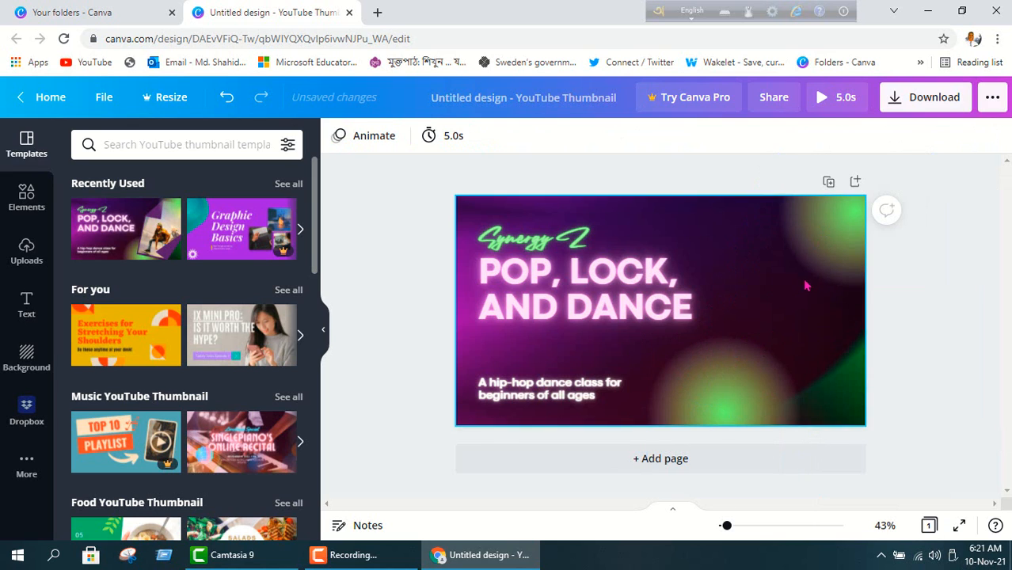
left_click(26, 249)
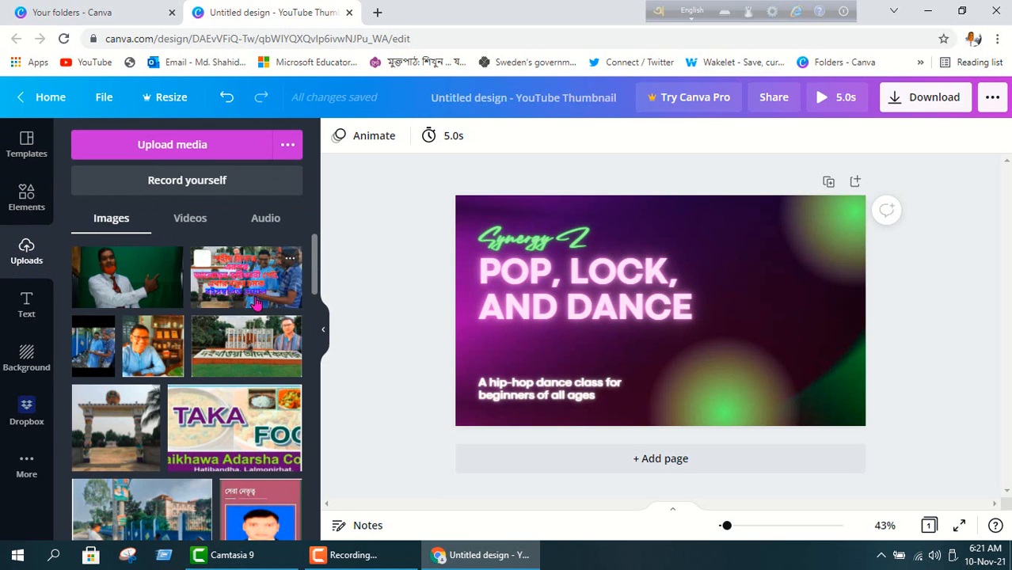
Upload 20211110_175824-removebg-preview from the Desktop into Canva's uploaded images.
scroll(256, 304, "down", 5)
scroll(95, 285, "up", 5)
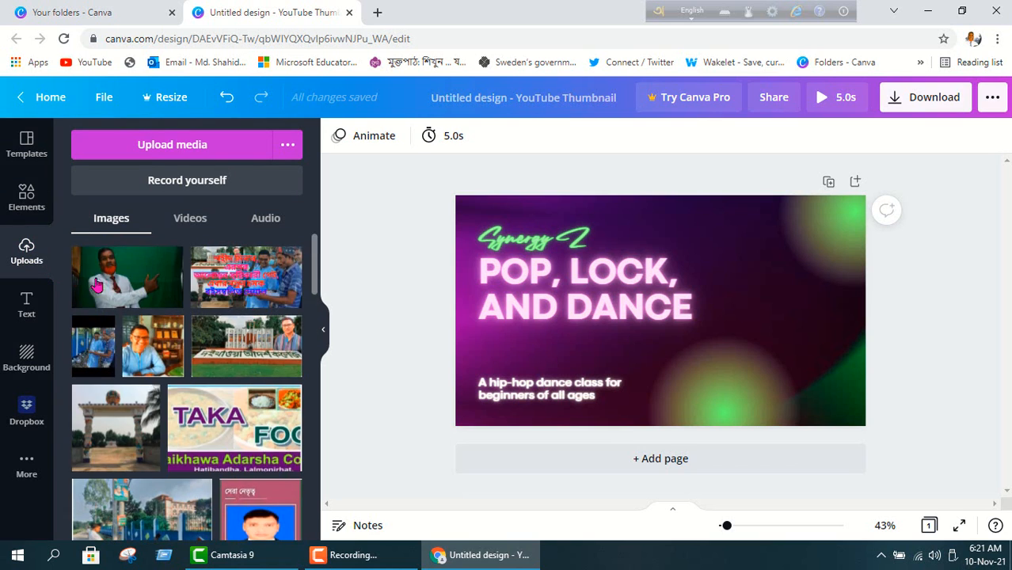
left_click(186, 145)
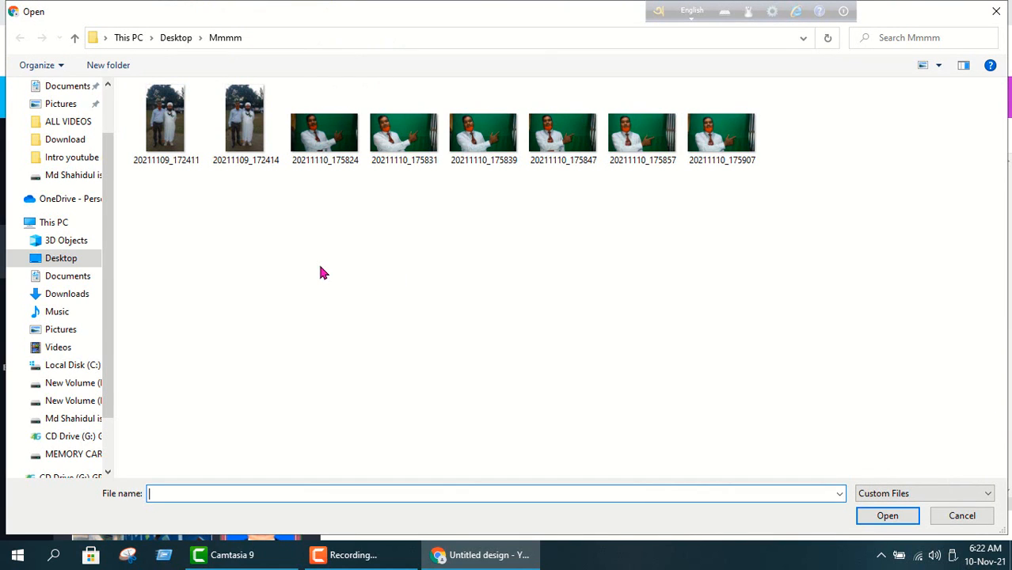
left_click(67, 259)
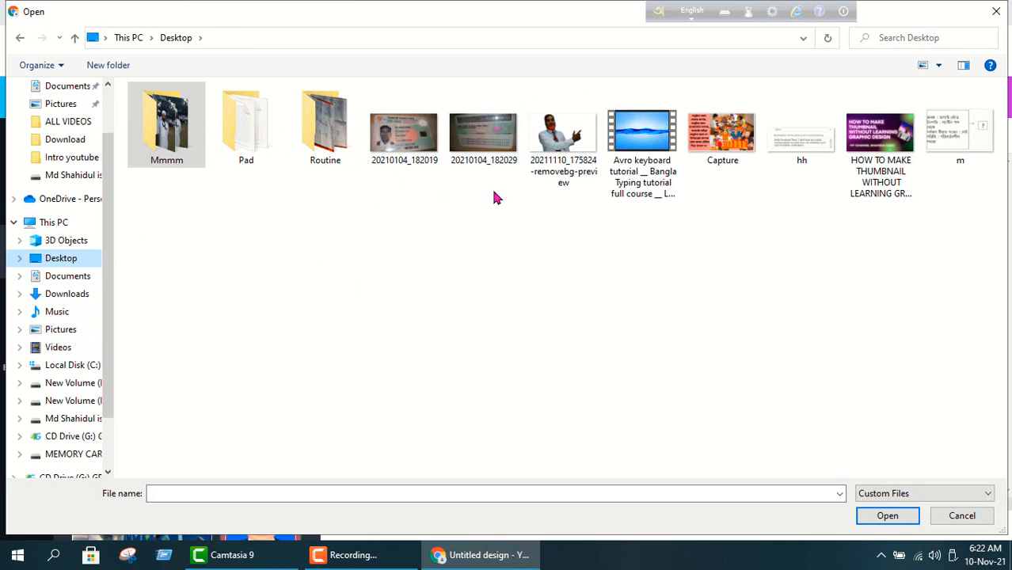
double_click(574, 149)
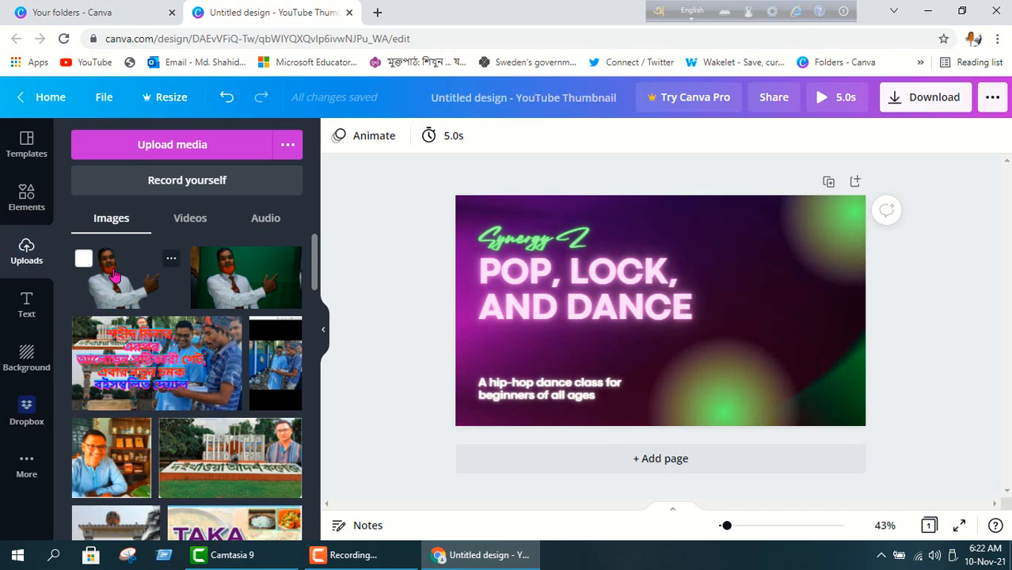
Add the cut-out photo of the man and size it on the right, beside the title.
left_click(115, 274)
left_click_drag(762, 283, 698, 308)
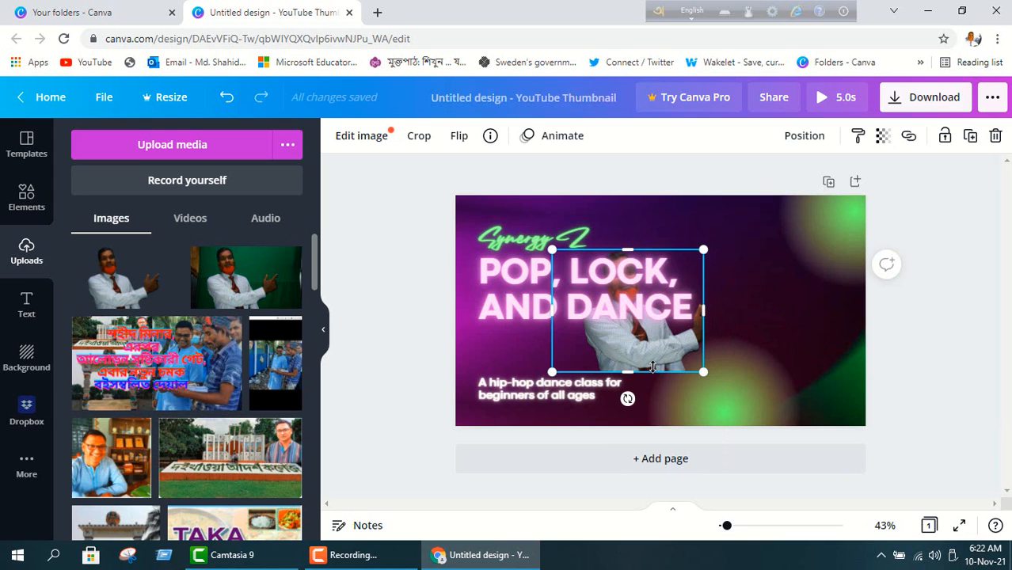
left_click_drag(652, 367, 772, 339)
left_click(622, 309)
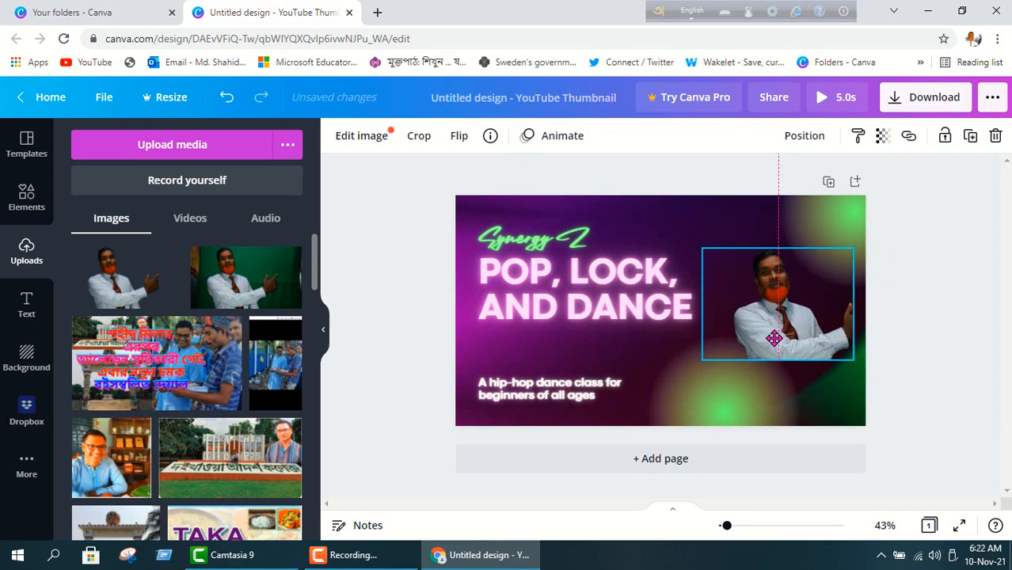
left_click_drag(702, 363, 625, 448)
left_click_drag(852, 249, 894, 187)
left_click_drag(819, 323, 770, 322)
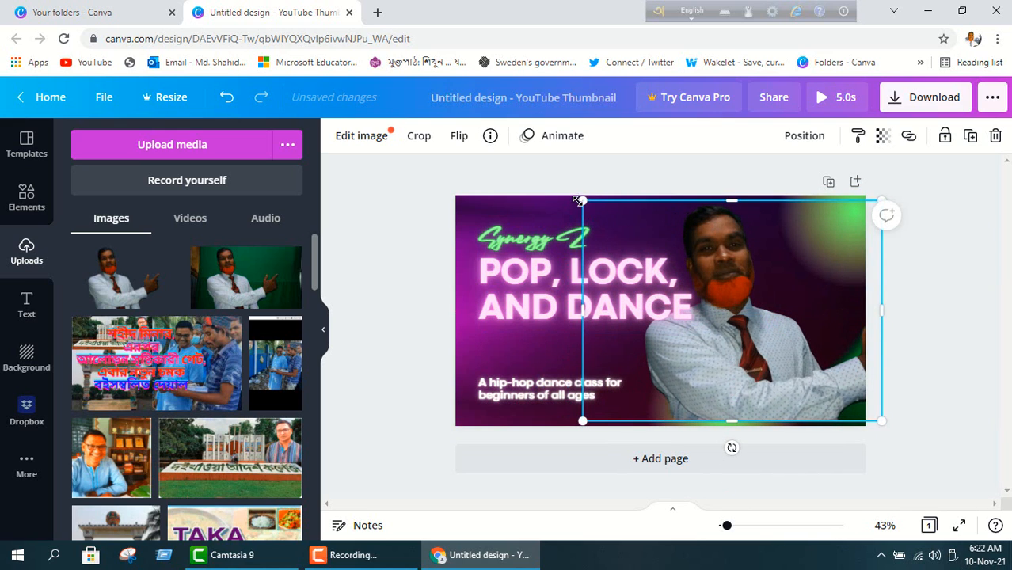
left_click_drag(583, 200, 647, 248)
mouse_move(780, 322)
left_mouse_down()
mouse_move(753, 278)
mouse_move(779, 339)
left_mouse_up()
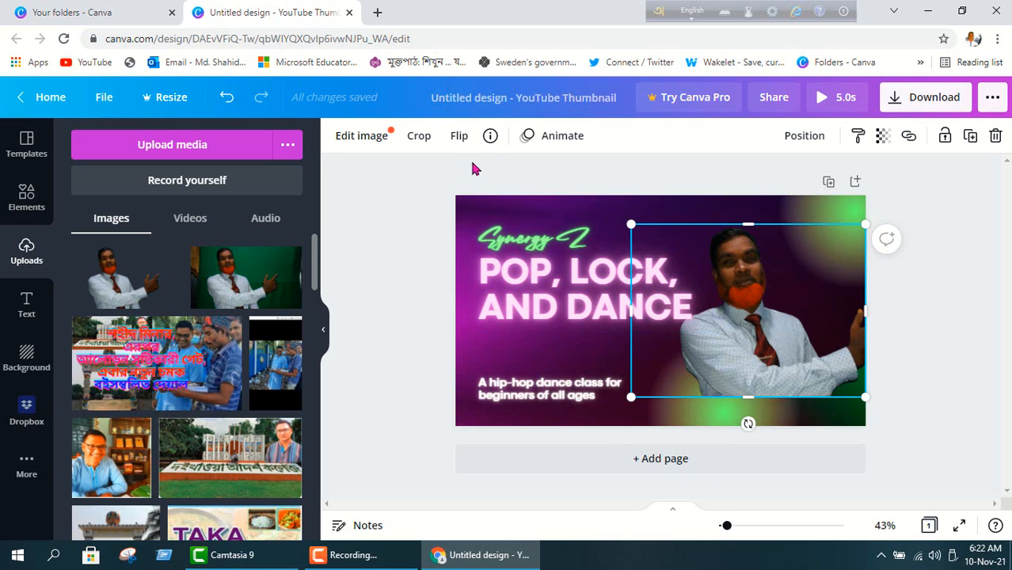
Flip the man's photo horizontally so he faces the headline.
left_click(459, 137)
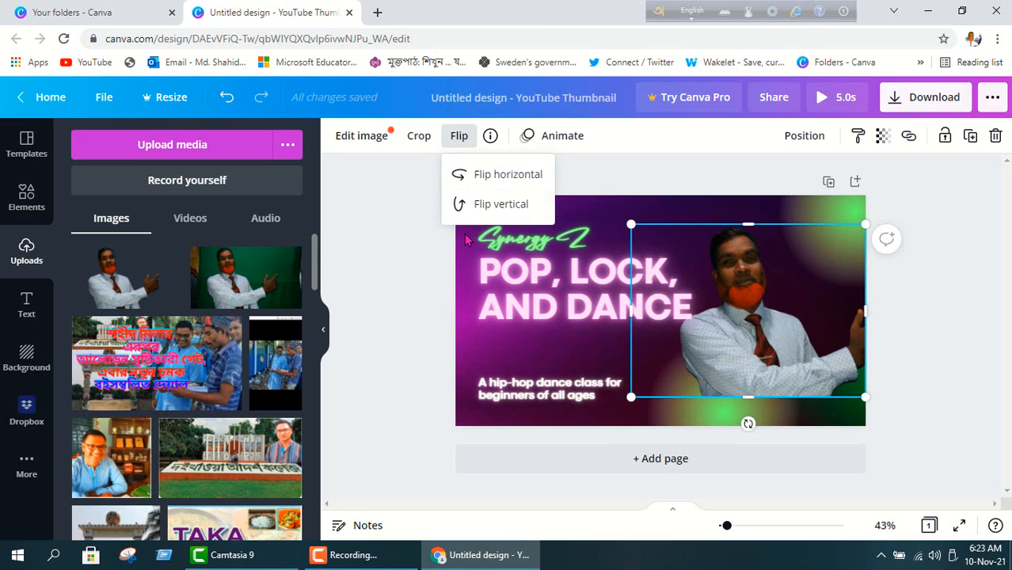
left_click(502, 206)
left_click(502, 206)
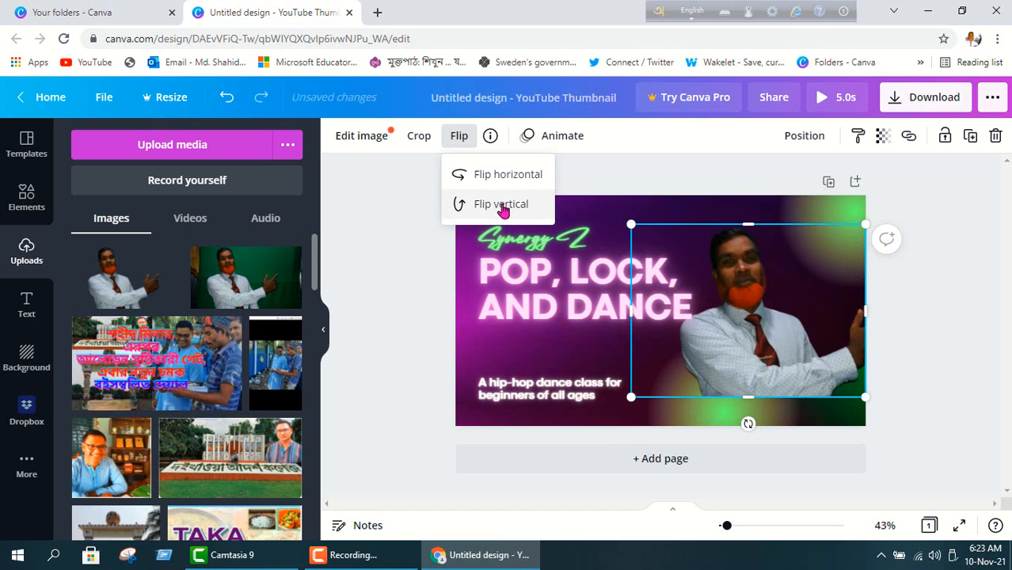
left_click(514, 175)
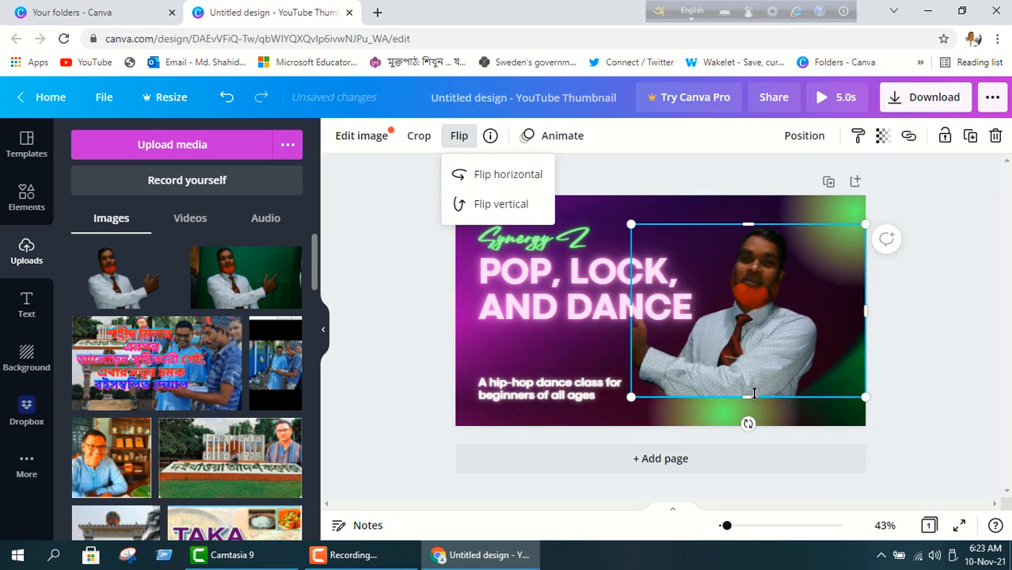
Stretch the photo down to the thumbnail's bottom edge and nudge it into place.
left_click_drag(748, 397, 748, 424)
left_click_drag(753, 363, 772, 347)
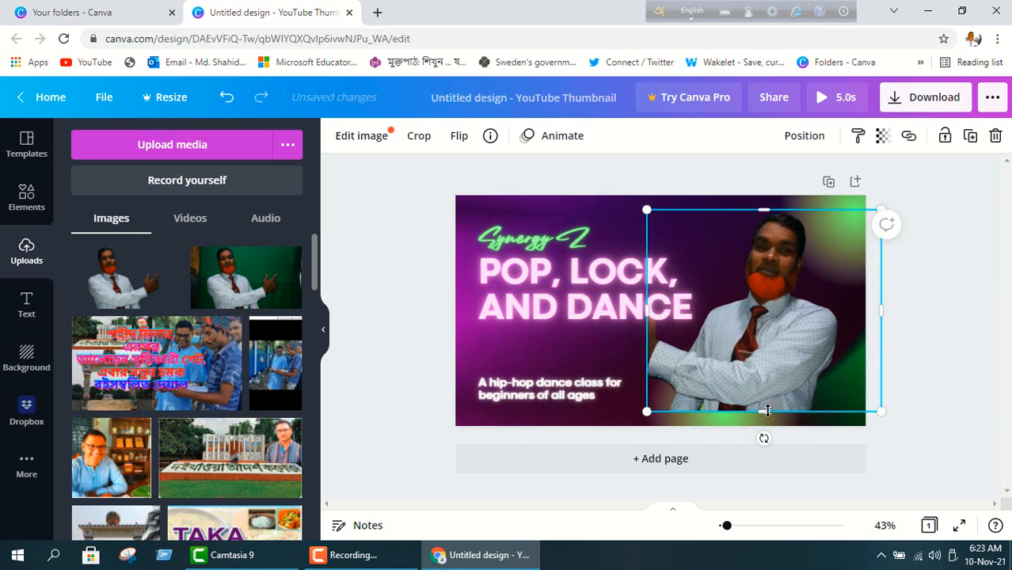
left_click_drag(763, 413, 765, 426)
left_click(919, 321)
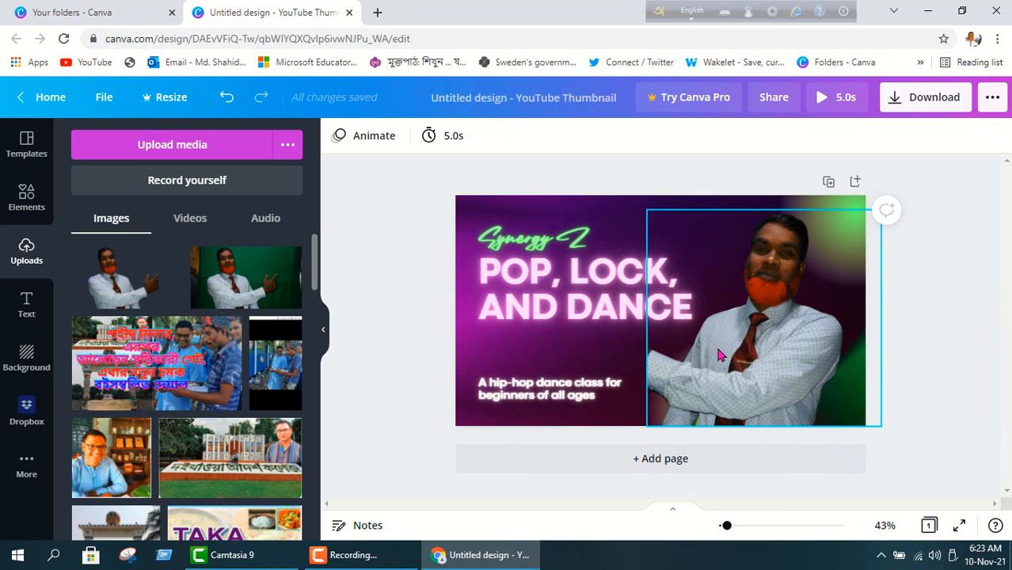
Resize and reposition the man's photo to fill the bottom-right corner down to the canvas edge.
left_click(693, 342)
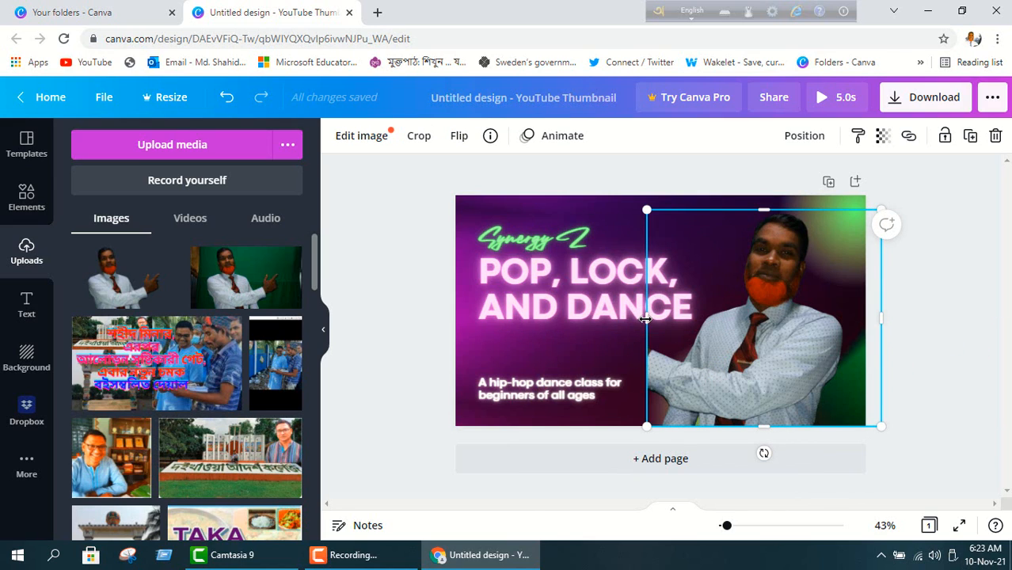
left_click_drag(646, 318, 540, 320)
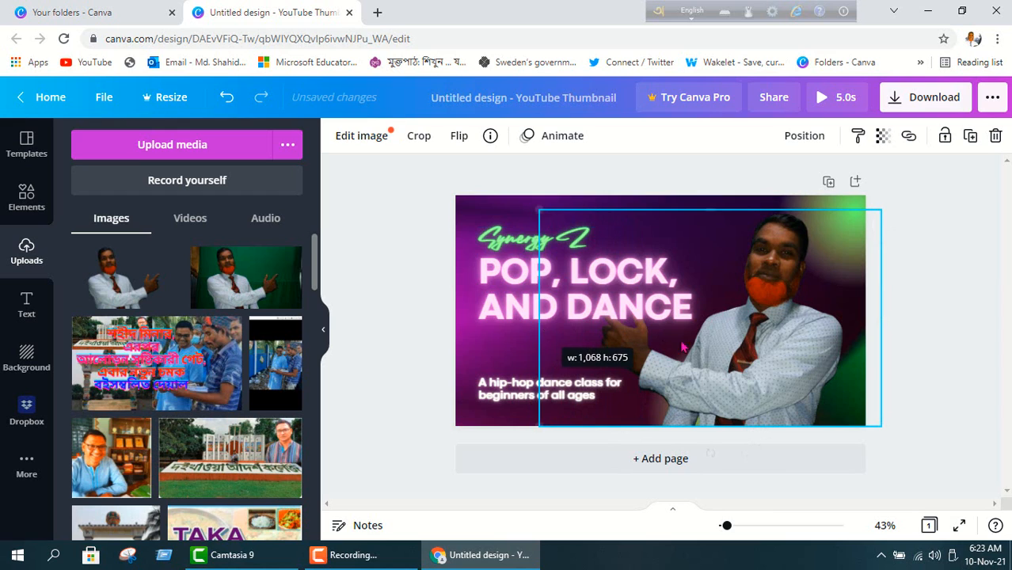
left_click_drag(764, 336, 784, 314)
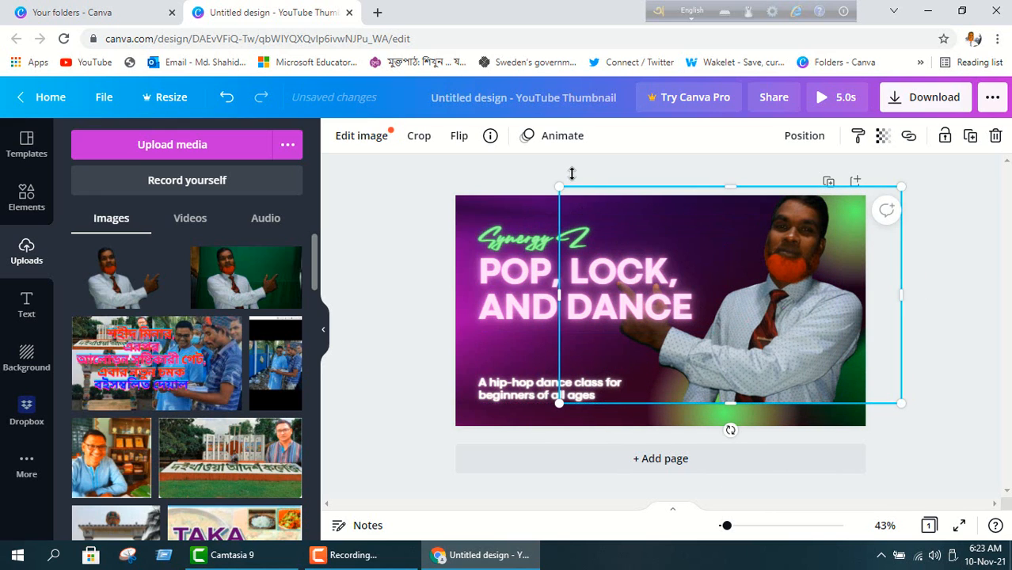
left_click_drag(559, 189, 630, 234)
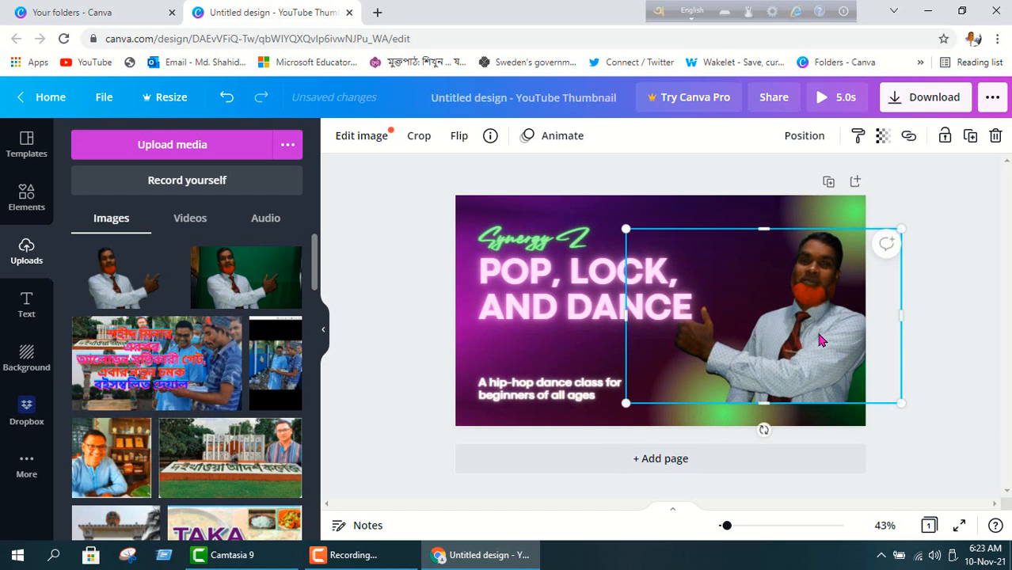
left_click_drag(823, 332, 792, 332)
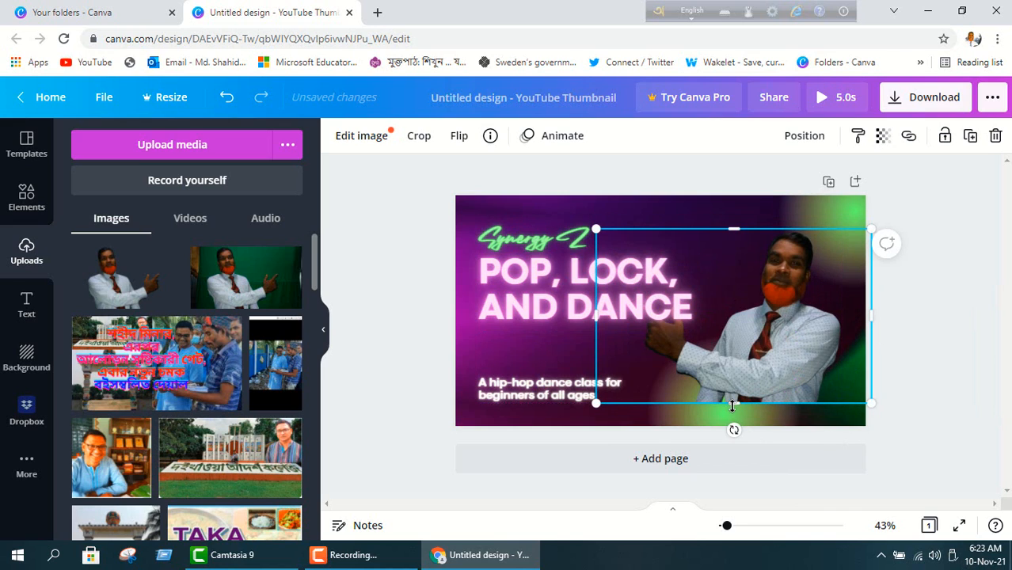
left_click_drag(734, 405, 738, 426)
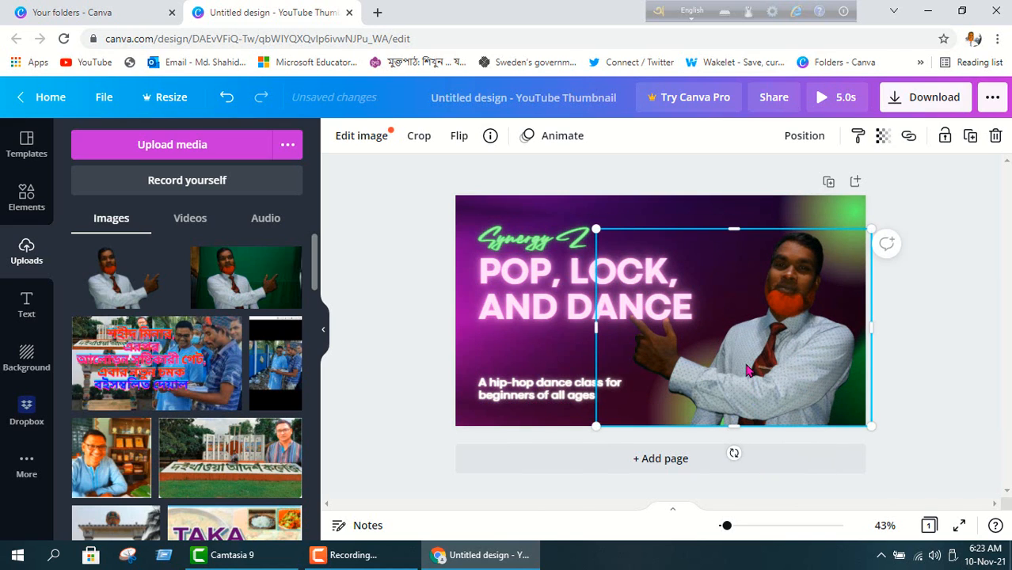
left_click(915, 210)
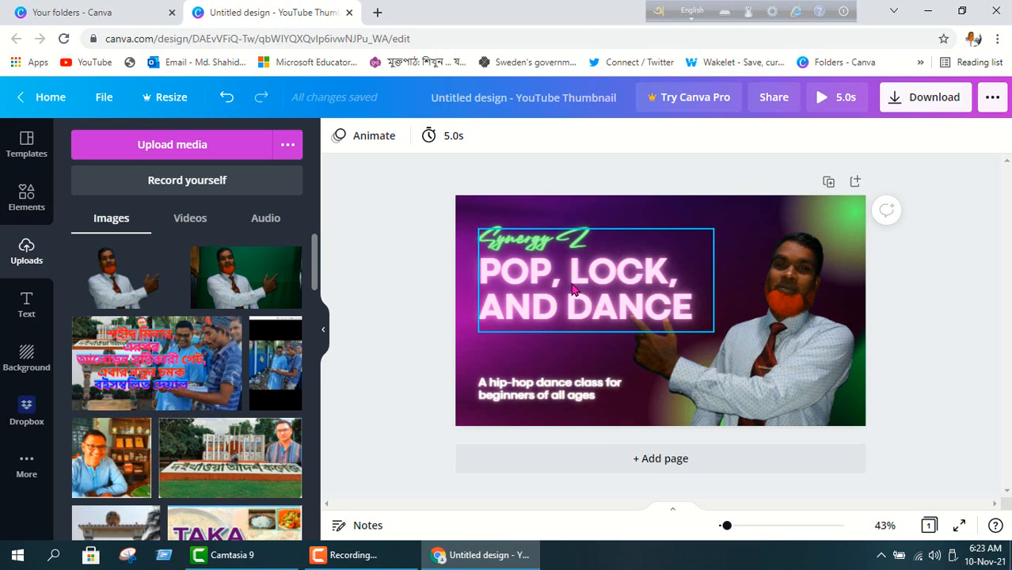
left_click(557, 247)
Delete the small 'Synergy Z' text line above the POP, LOCK, AND DANCE headline.
double_click(556, 244)
right_click(555, 237)
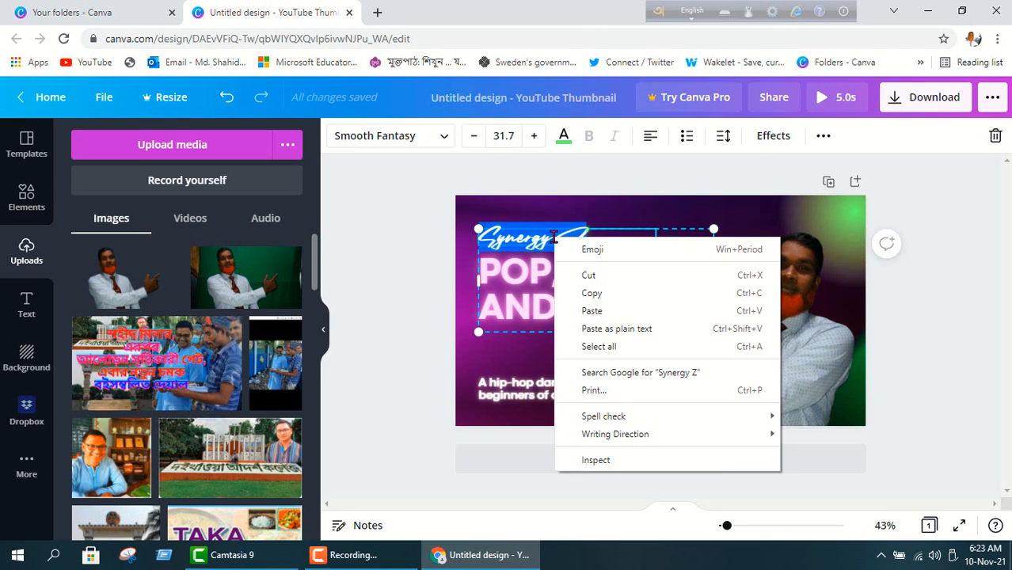
key("Escape")
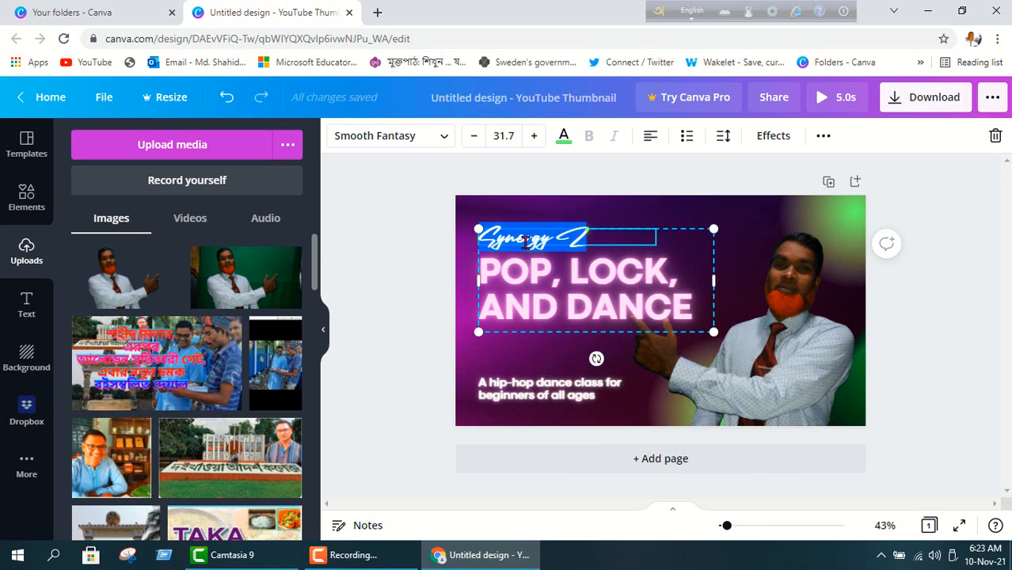
left_click(586, 238)
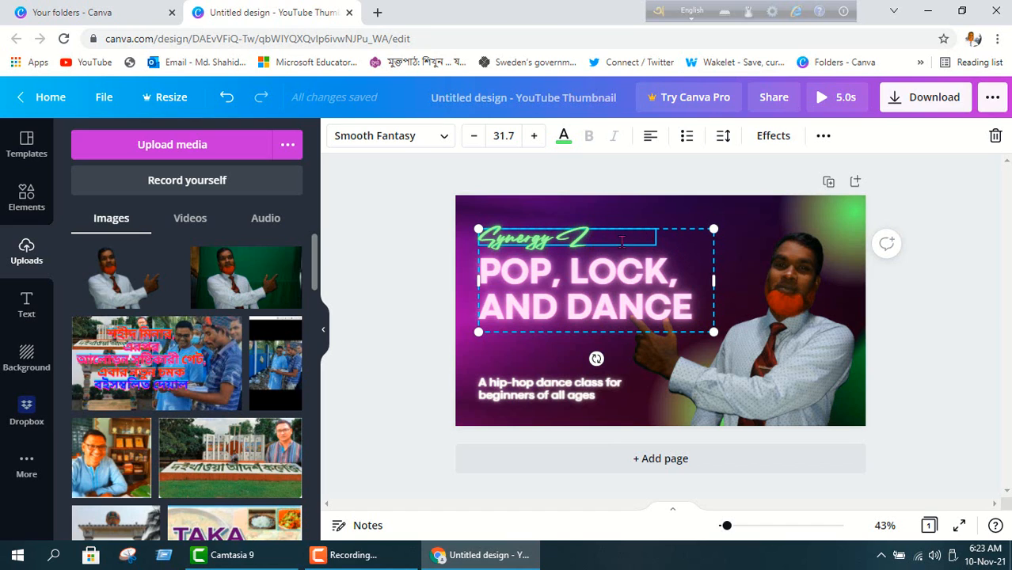
triple_click(602, 239)
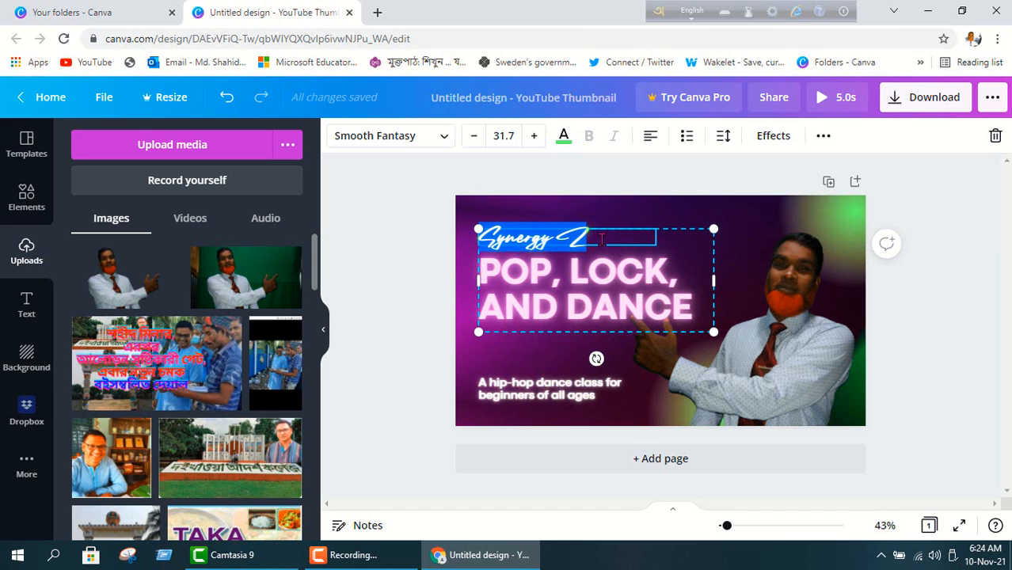
right_click(601, 239)
left_click(600, 240)
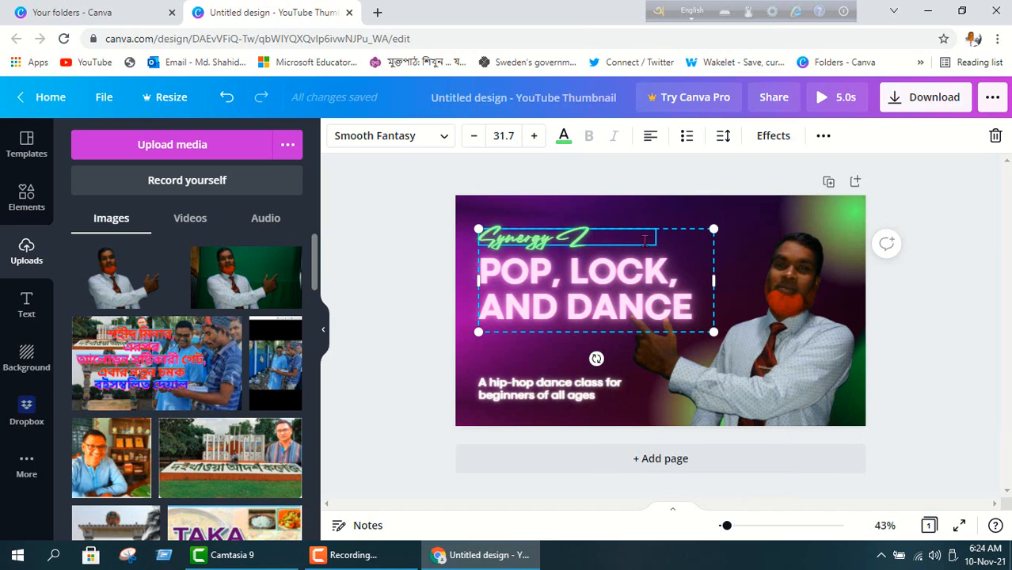
left_click(572, 285)
left_click(590, 241)
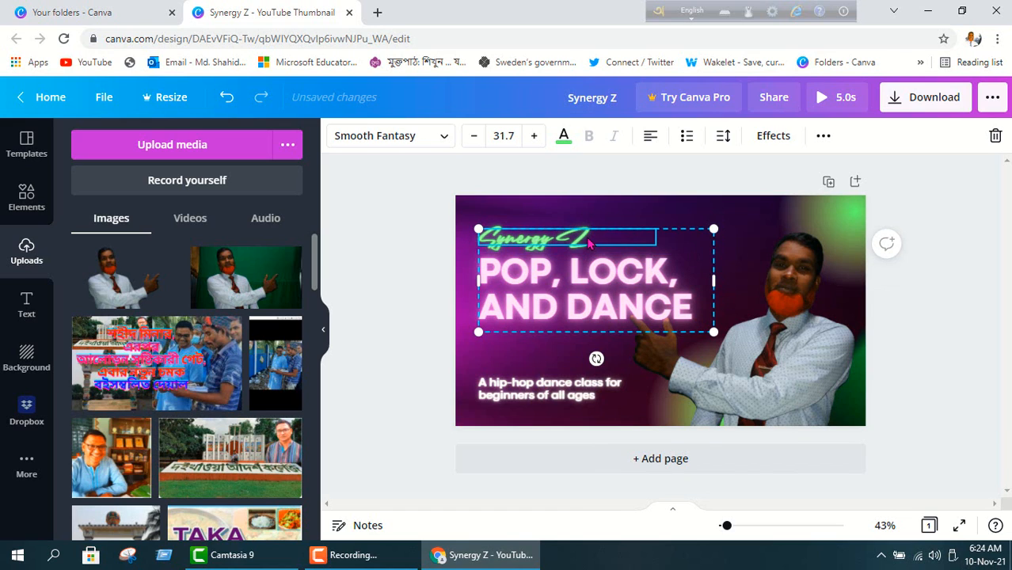
right_click(589, 242)
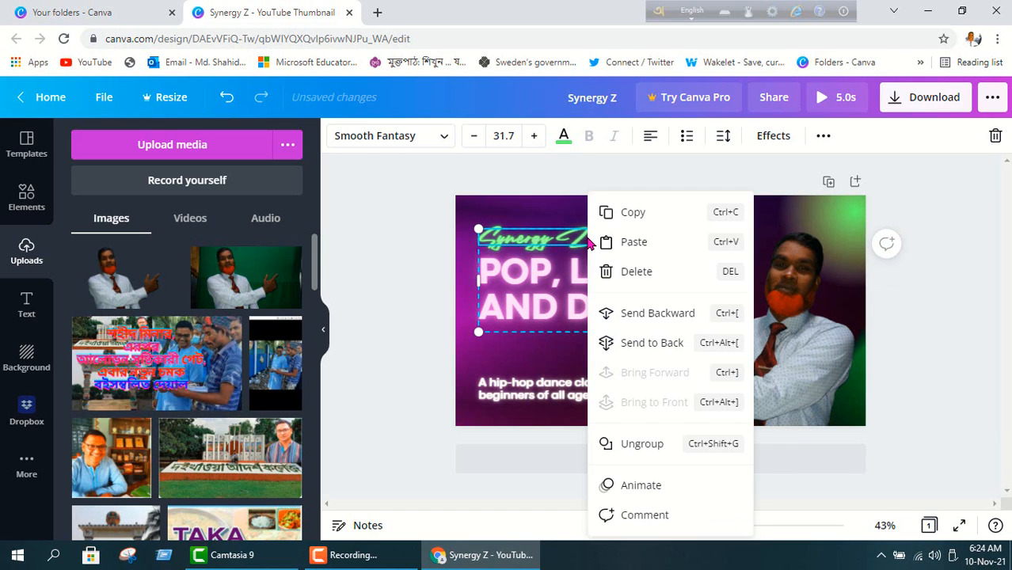
left_click(629, 273)
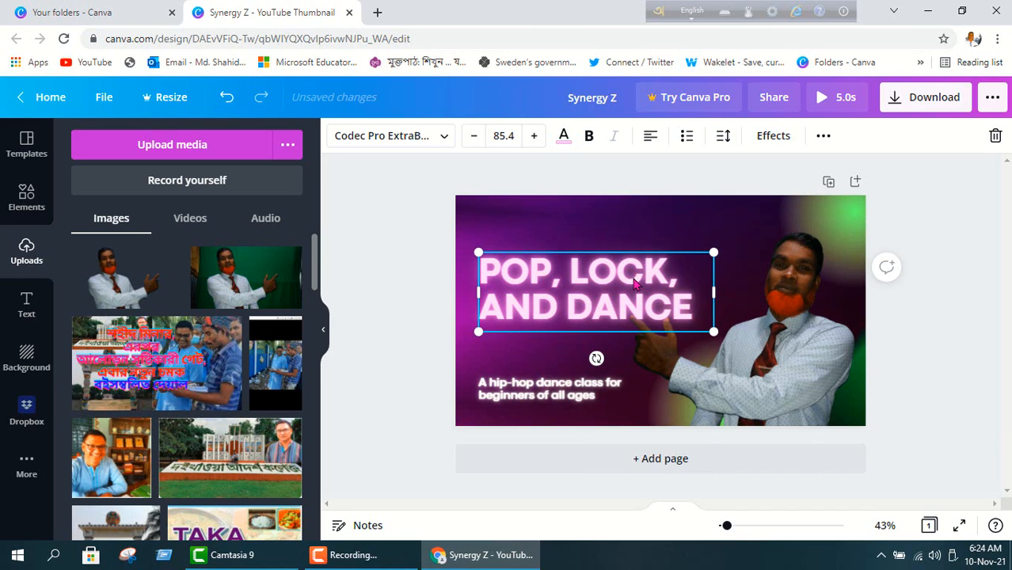
Replace the headline with 'HOW TO MAKE THUMBNAIL' and 'WITHOUT LEARNING GRAPHIC DESIGN' on two lines.
left_click(612, 283)
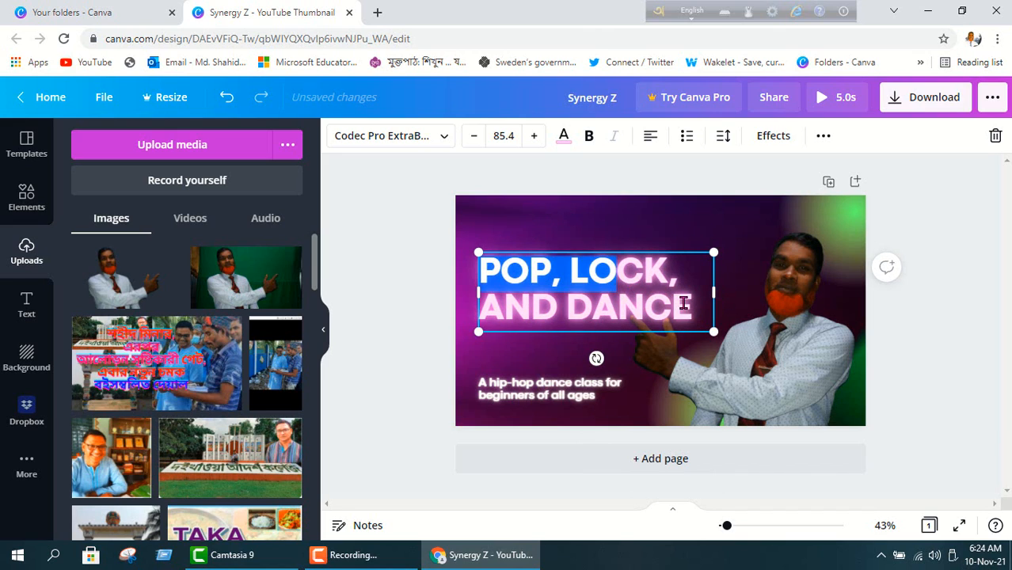
left_click_drag(683, 303, 480, 277)
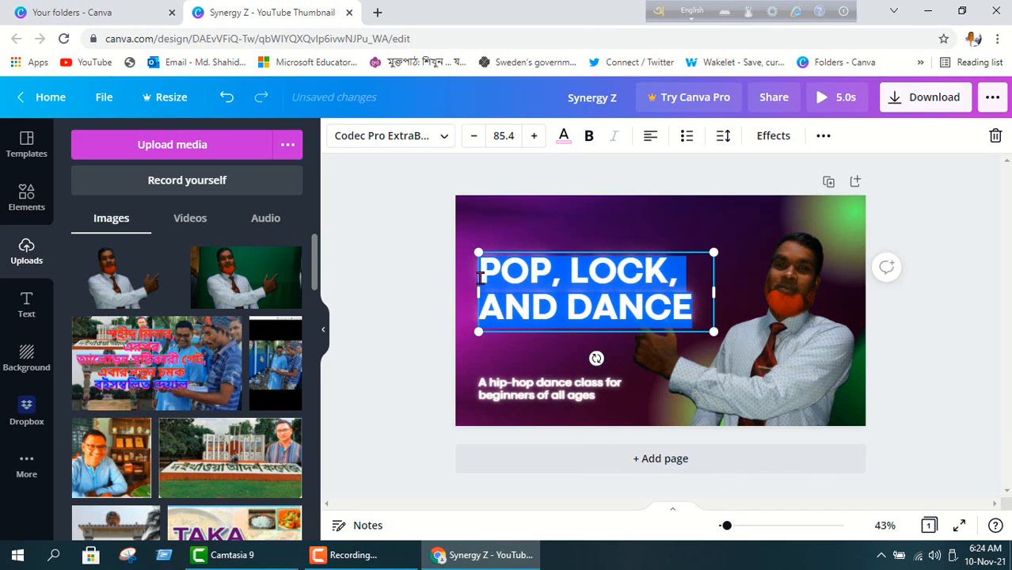
right_click(551, 290)
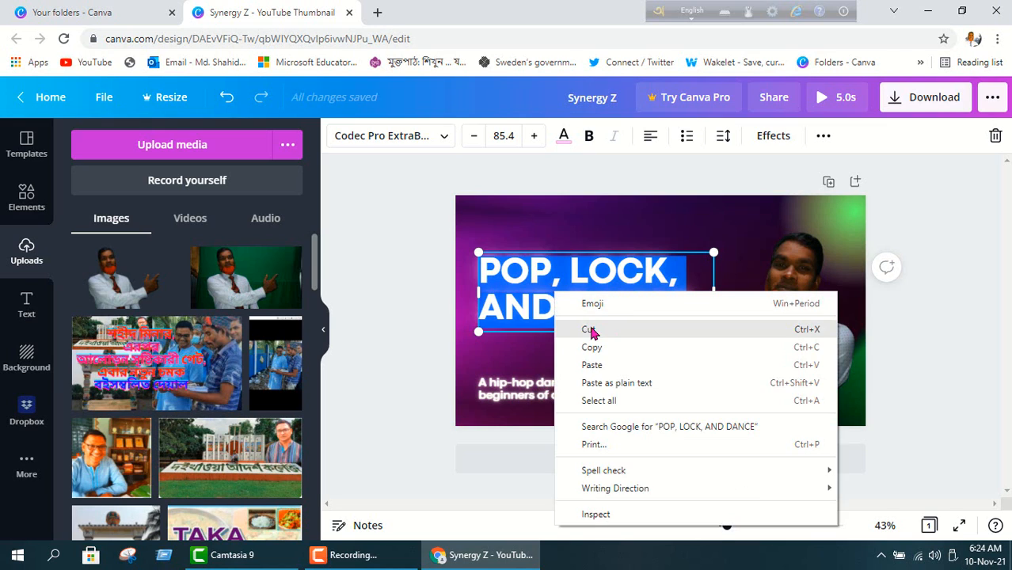
left_click(589, 329)
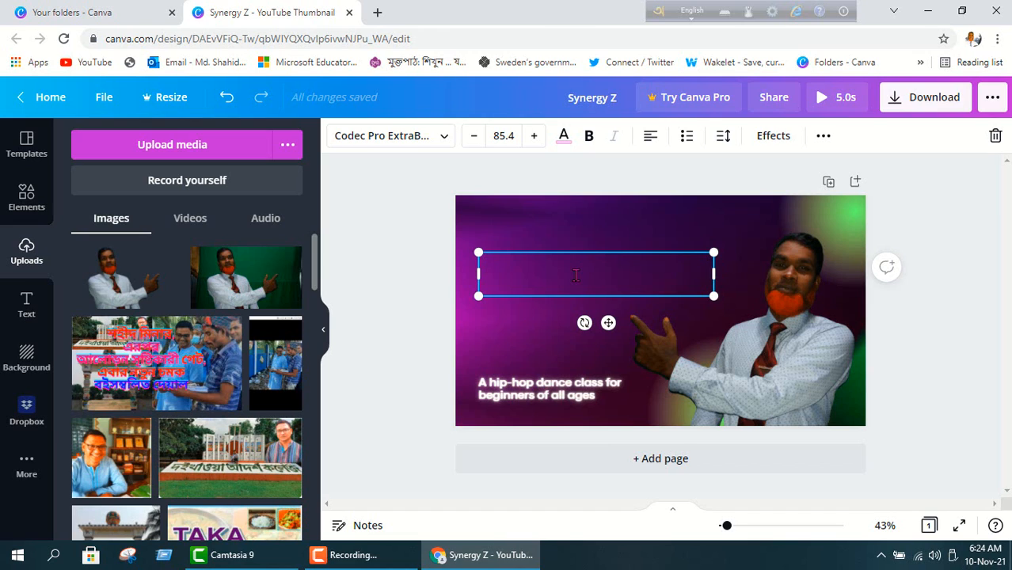
type("HOW ")
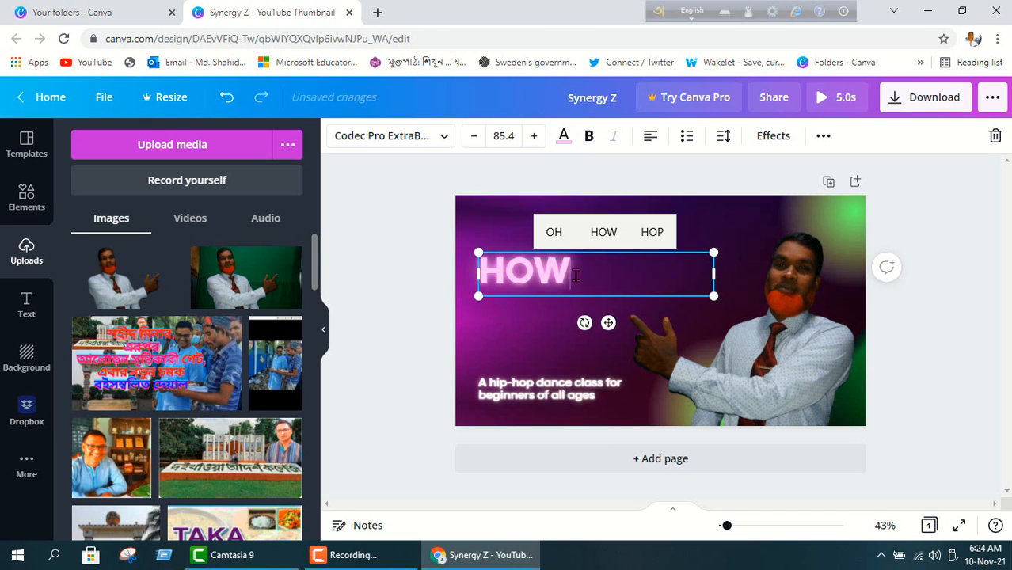
type("TO")
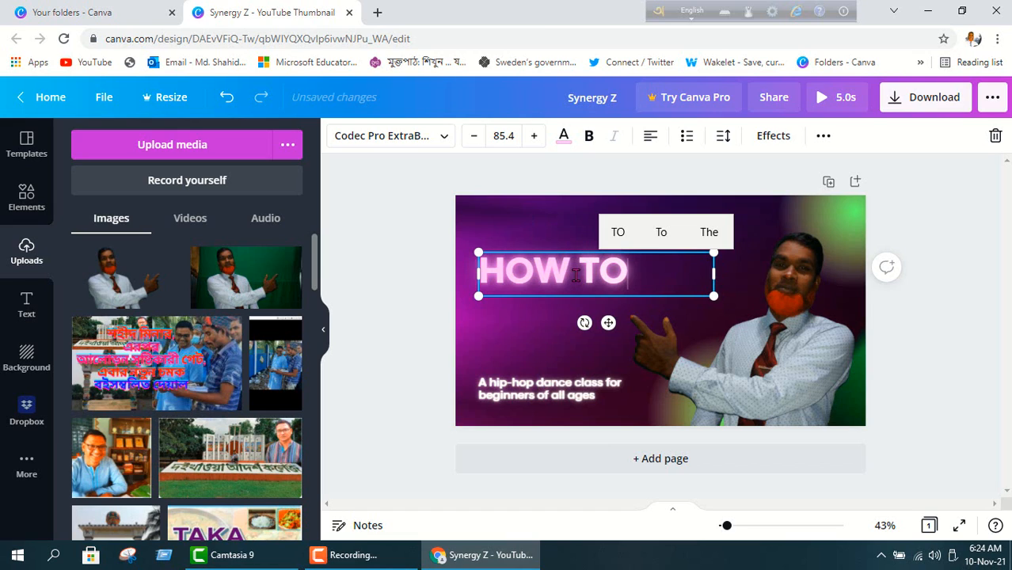
type(" M")
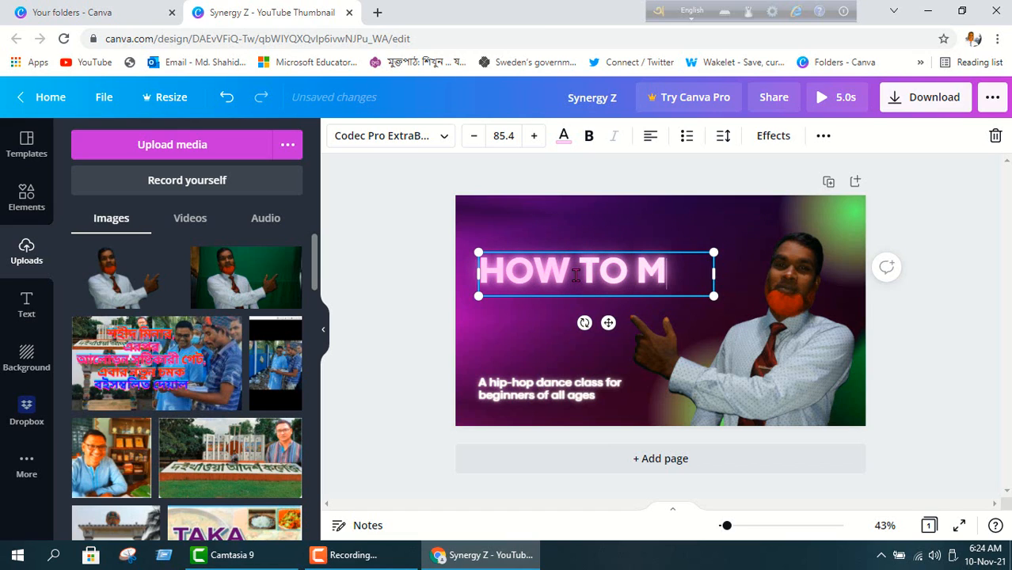
type("AKE")
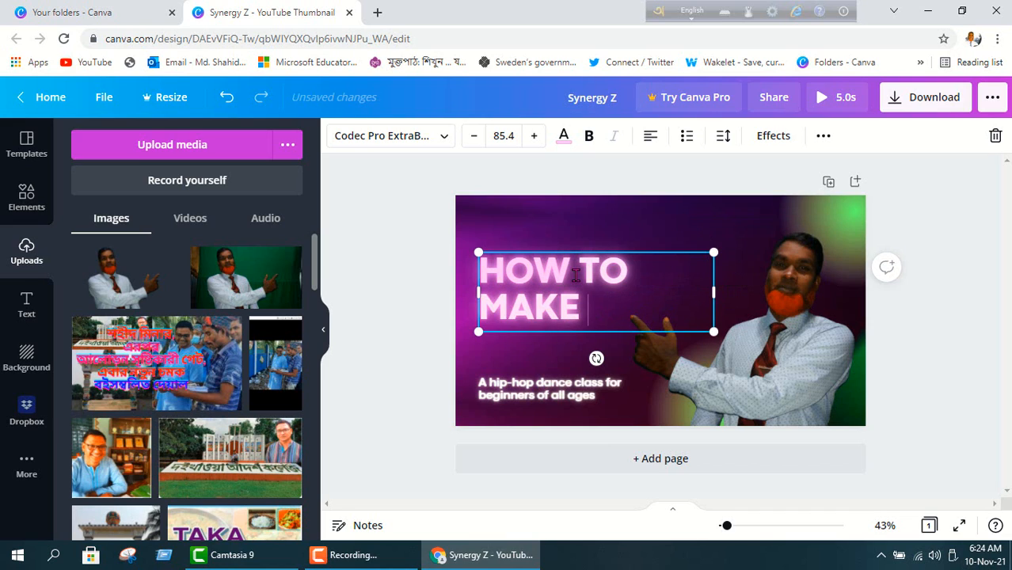
type(" THU")
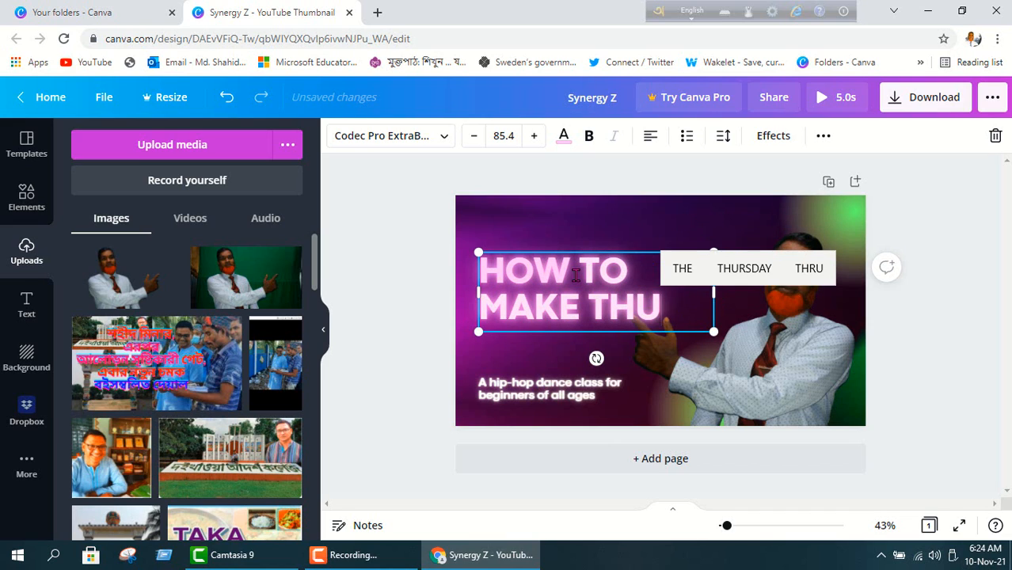
type("MBN")
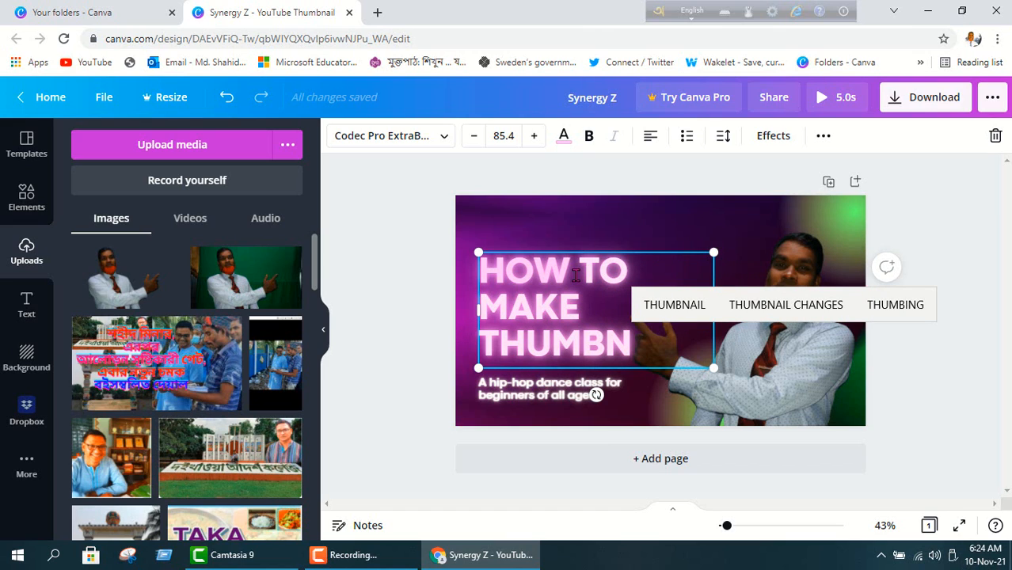
type("AIL")
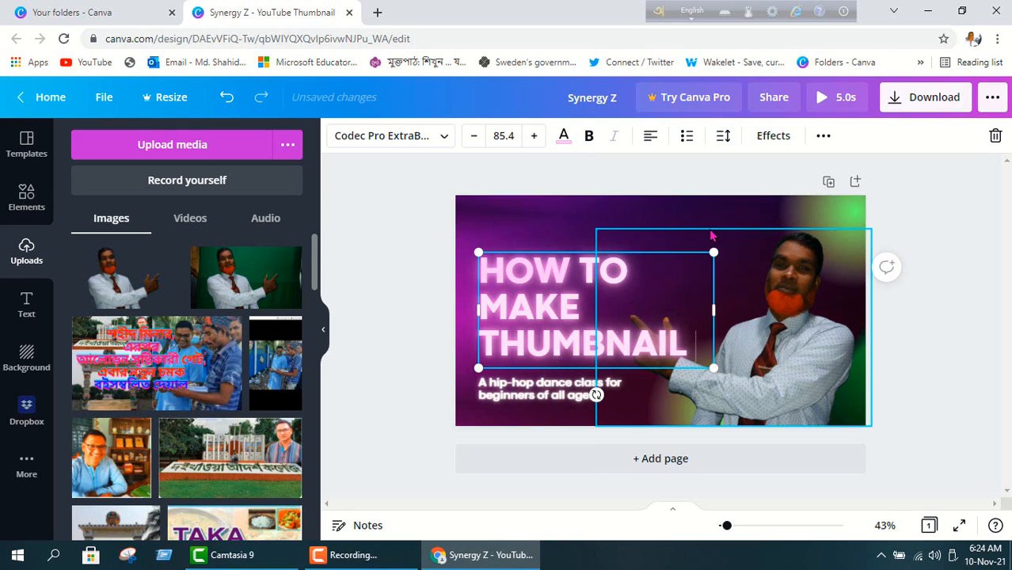
key("Return")
type("W")
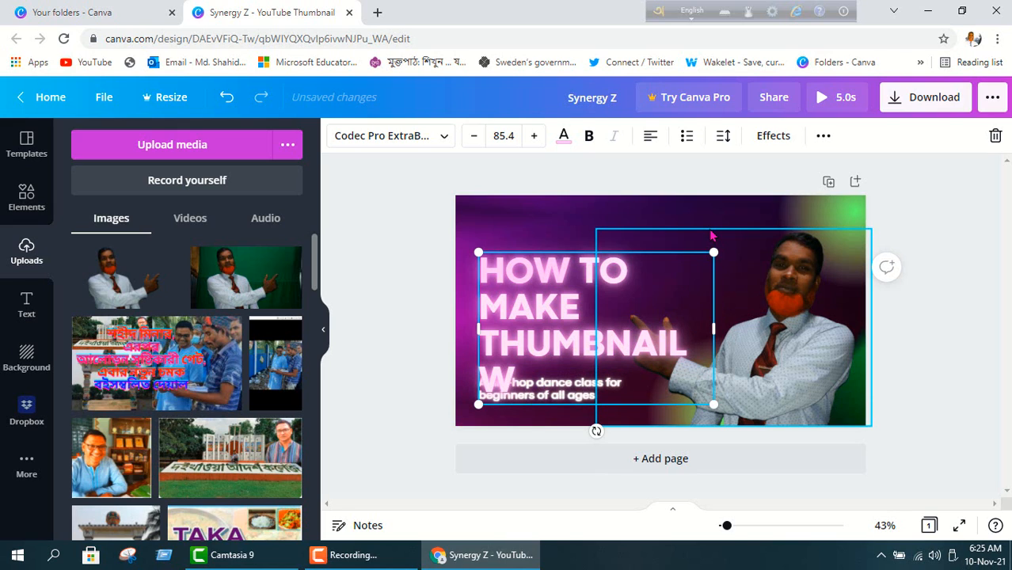
type("ITHOU")
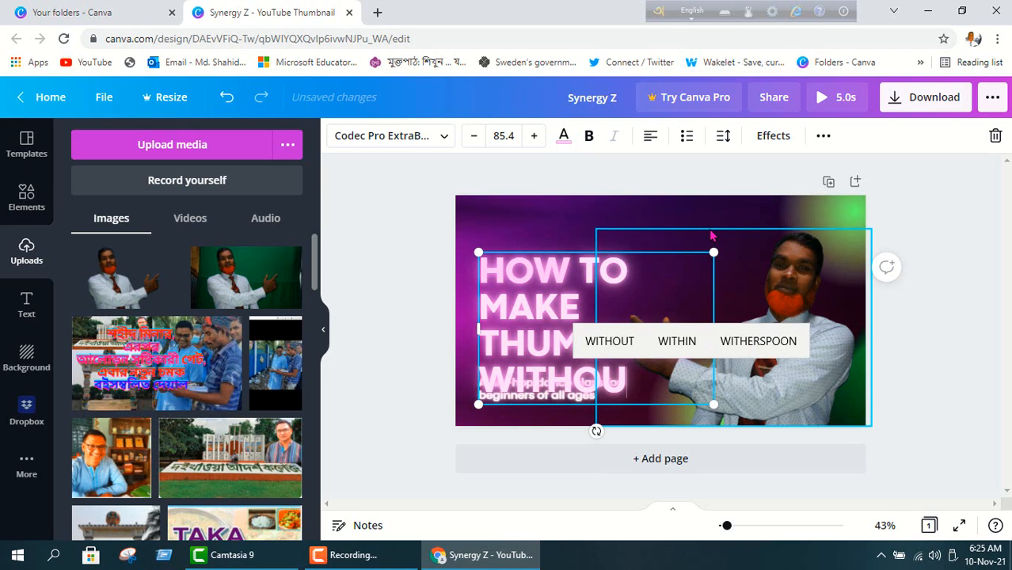
type("T")
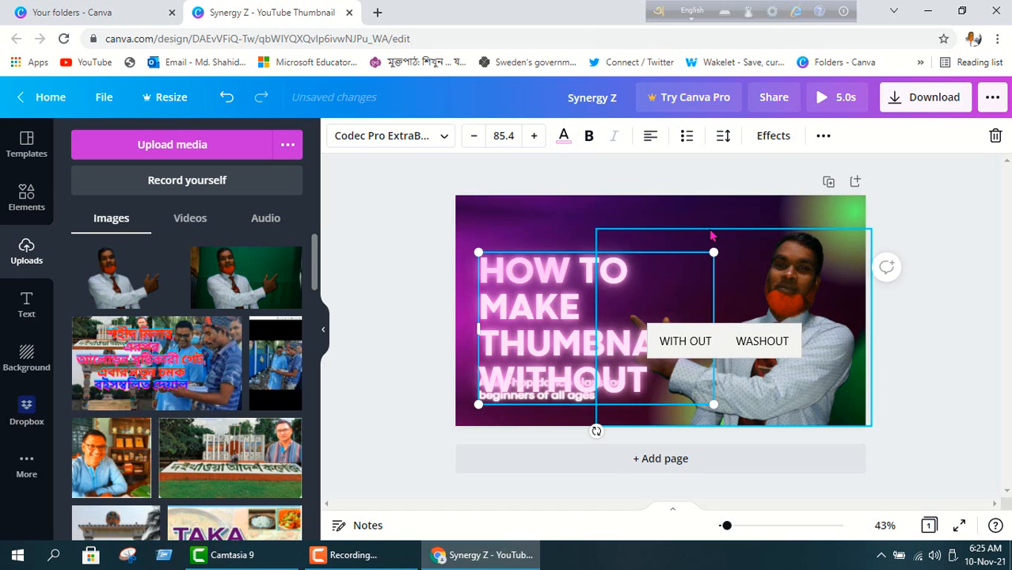
type(" L")
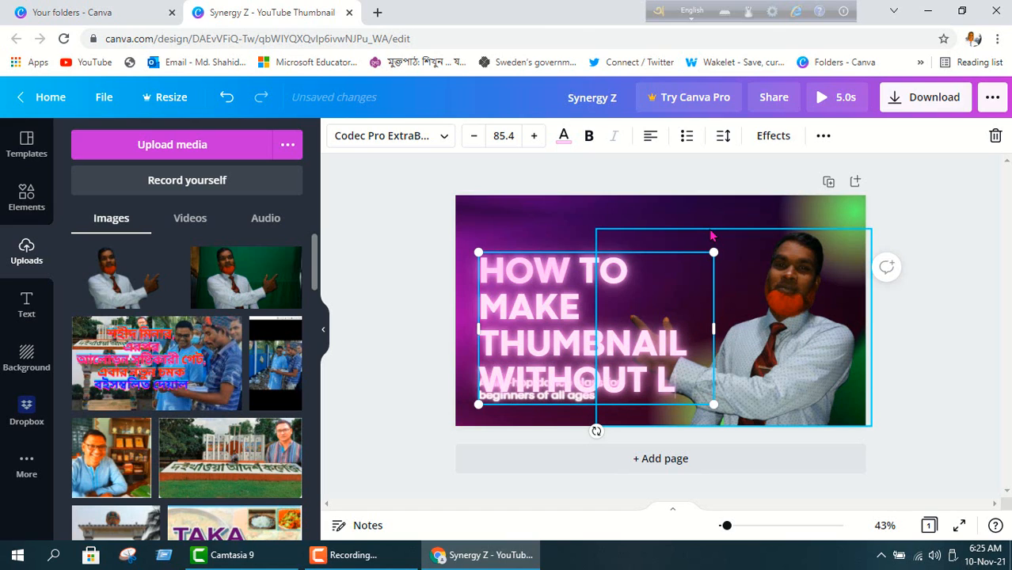
type("EAR")
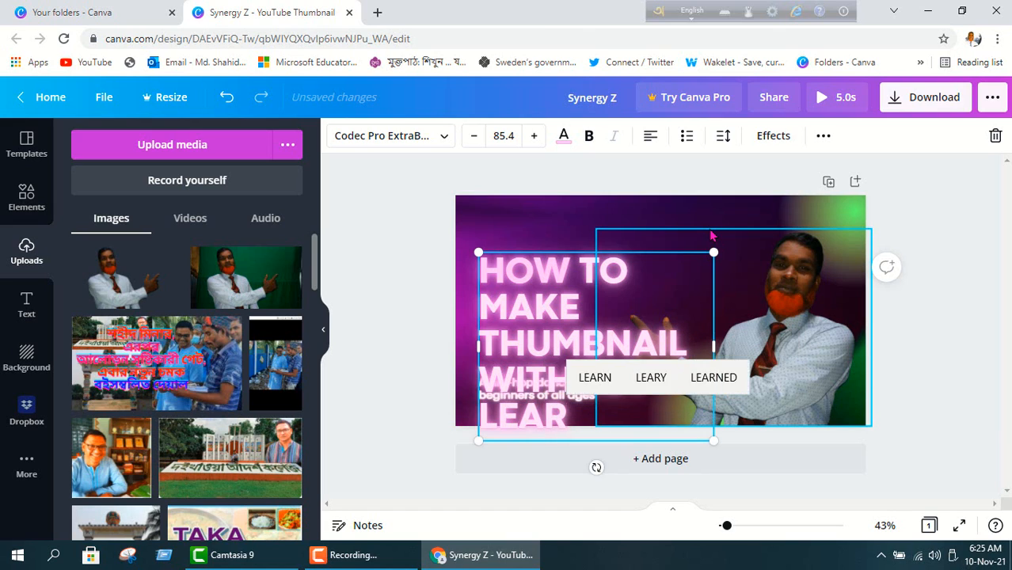
type("NING")
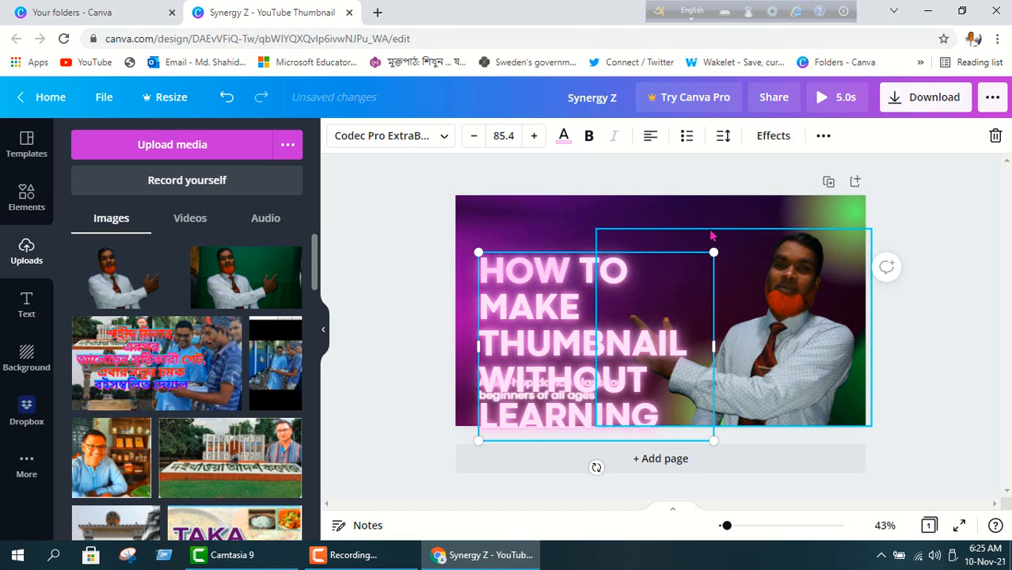
type(" GRA")
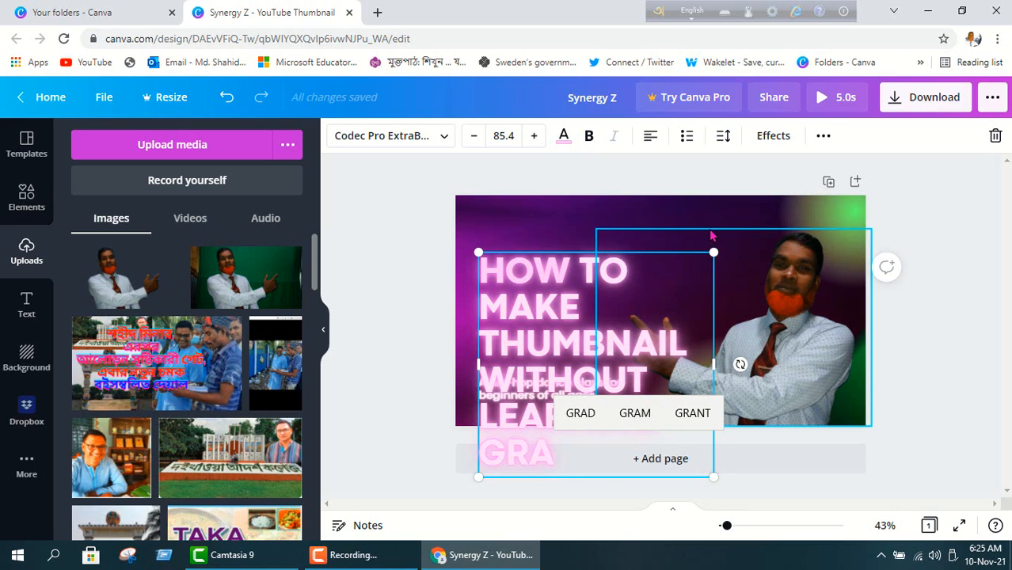
type("PHIC")
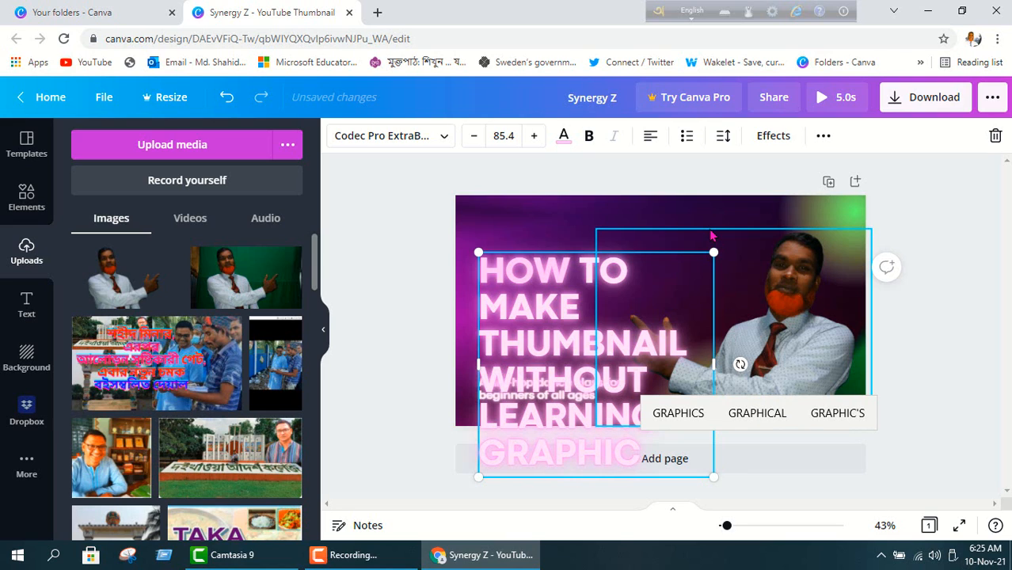
type(" DE")
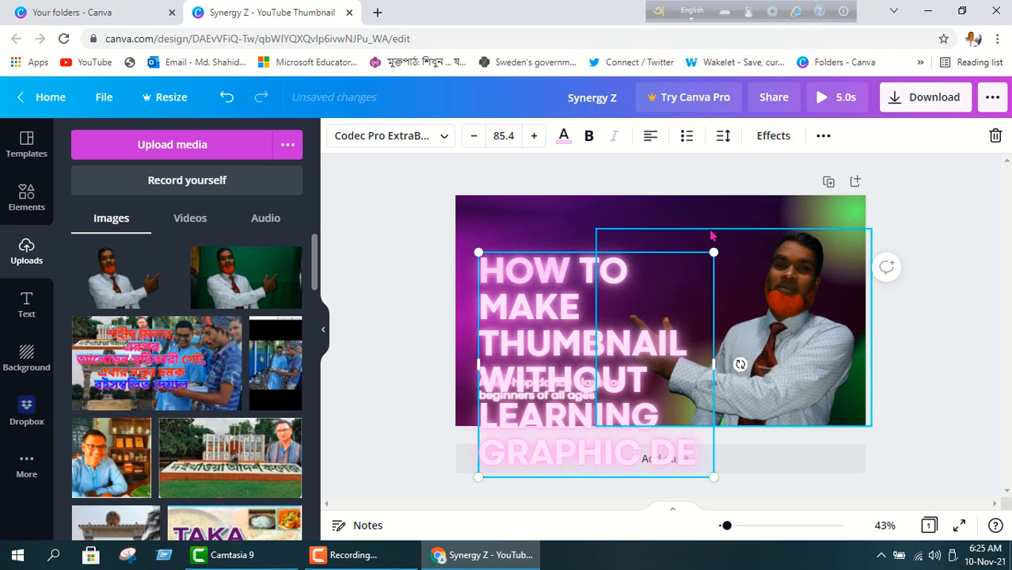
type("SI")
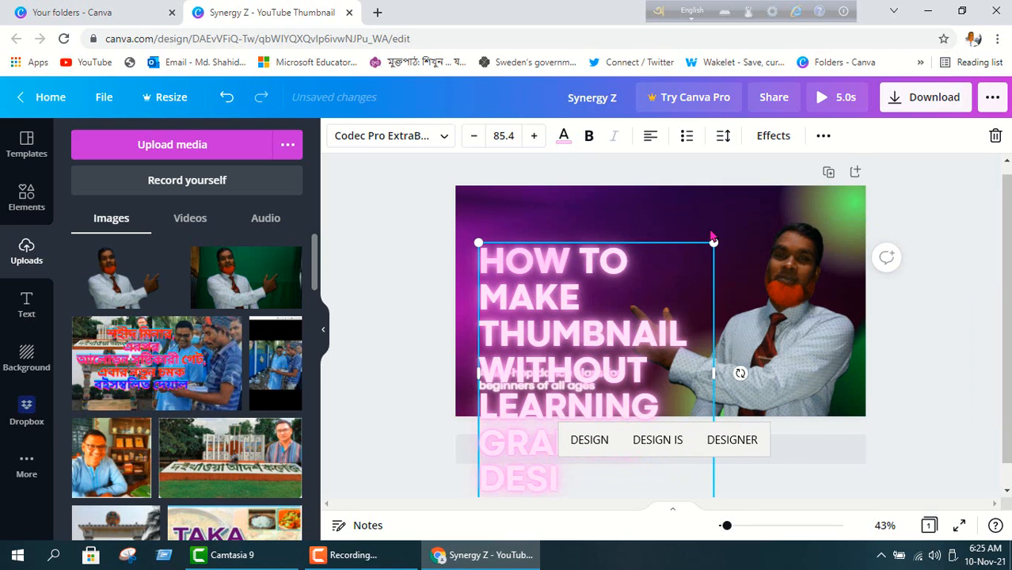
type("GN")
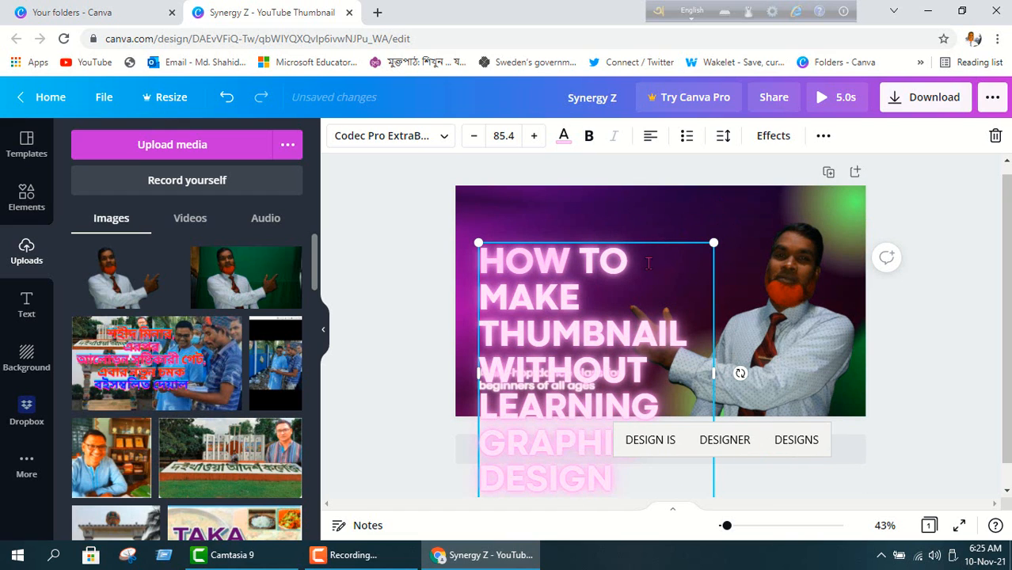
Set the headline to font size 64.2 and widen it to span four lines at upper left.
mouse_move(653, 225)
left_mouse_down()
mouse_move(644, 188)
mouse_move(651, 225)
left_mouse_up()
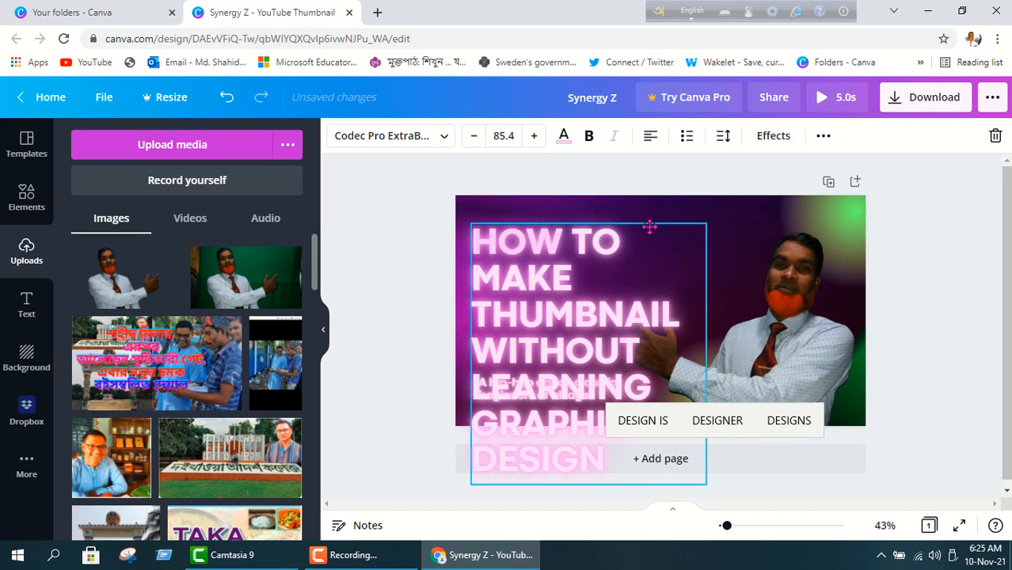
left_click_drag(469, 225, 540, 301)
left_click_drag(604, 317, 551, 216)
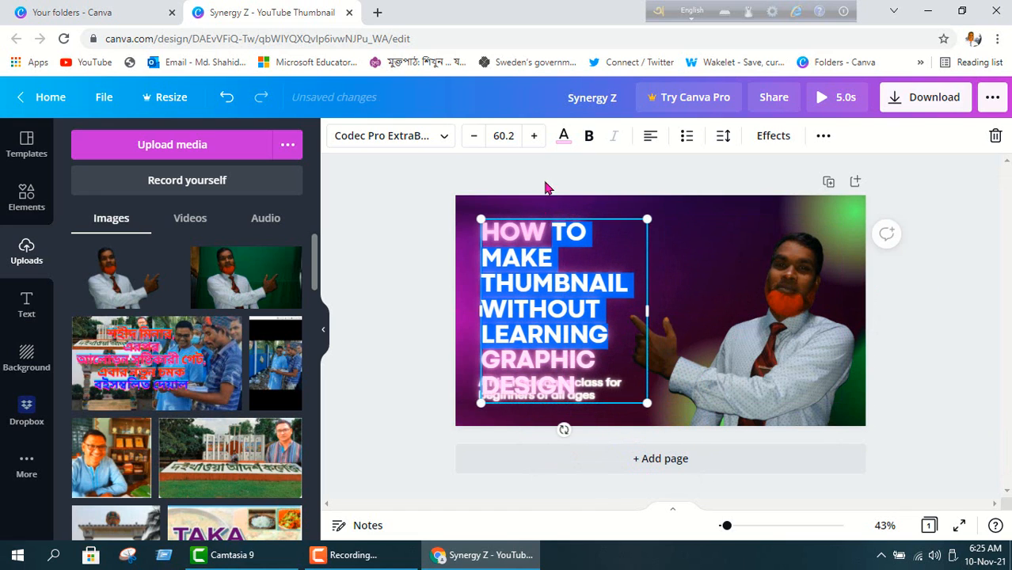
left_click(474, 136)
left_click(473, 136)
left_click(475, 139)
left_click(475, 139)
left_click(534, 138)
left_click(534, 137)
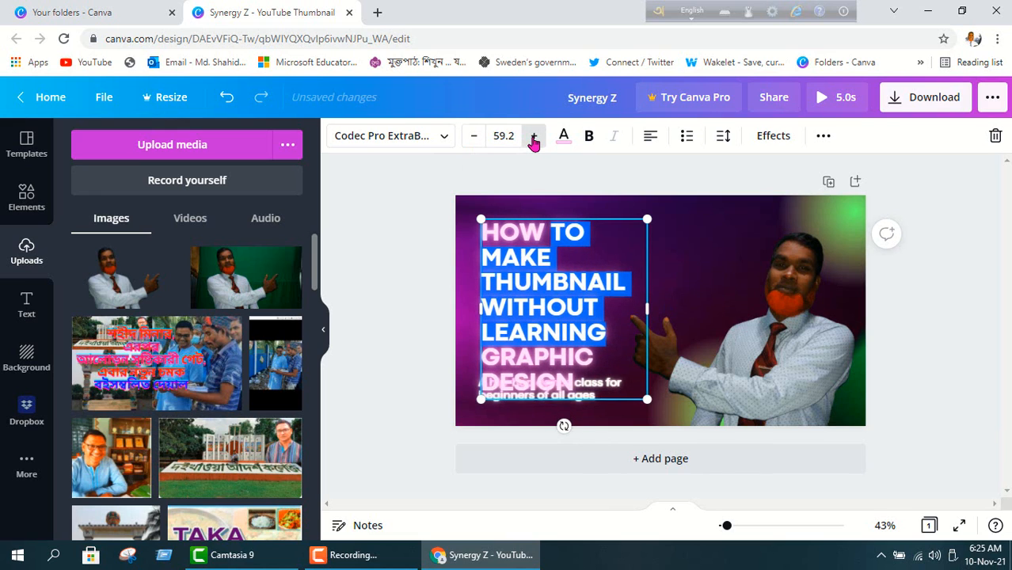
left_click(534, 138)
left_click(534, 138)
left_click(534, 136)
left_click(534, 136)
left_click(533, 136)
left_click(534, 136)
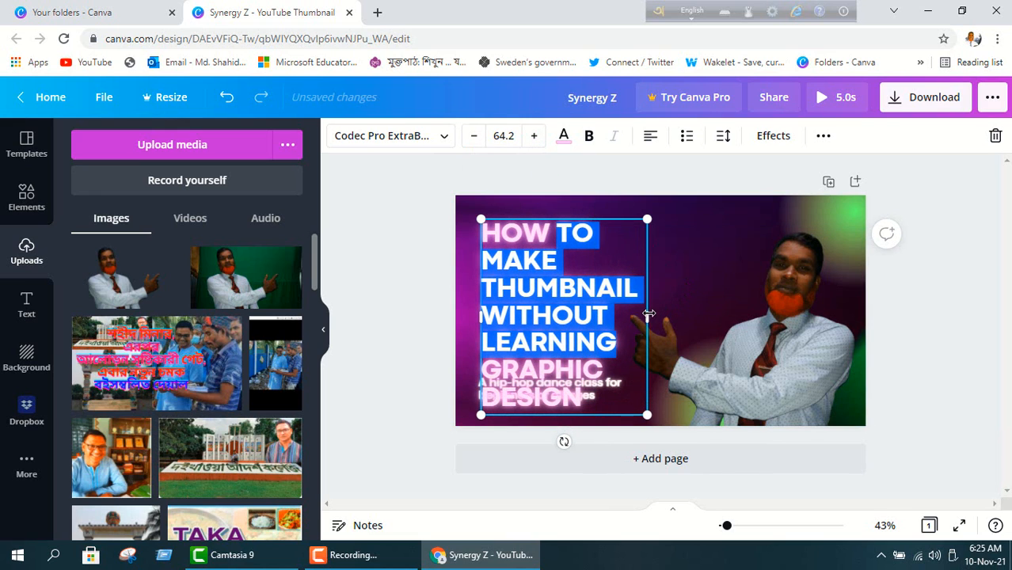
left_click_drag(648, 316, 768, 276)
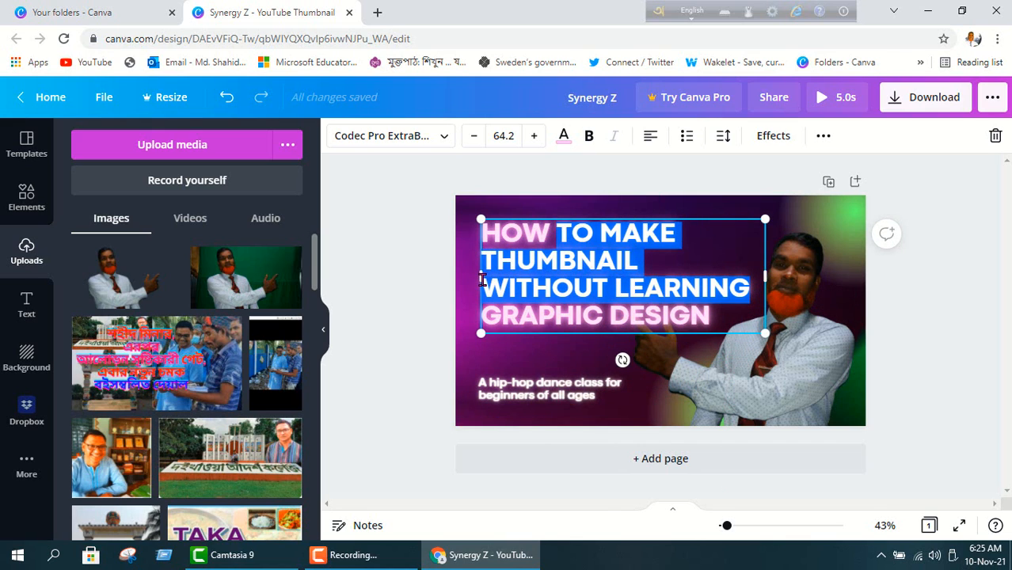
left_click_drag(478, 280, 468, 281)
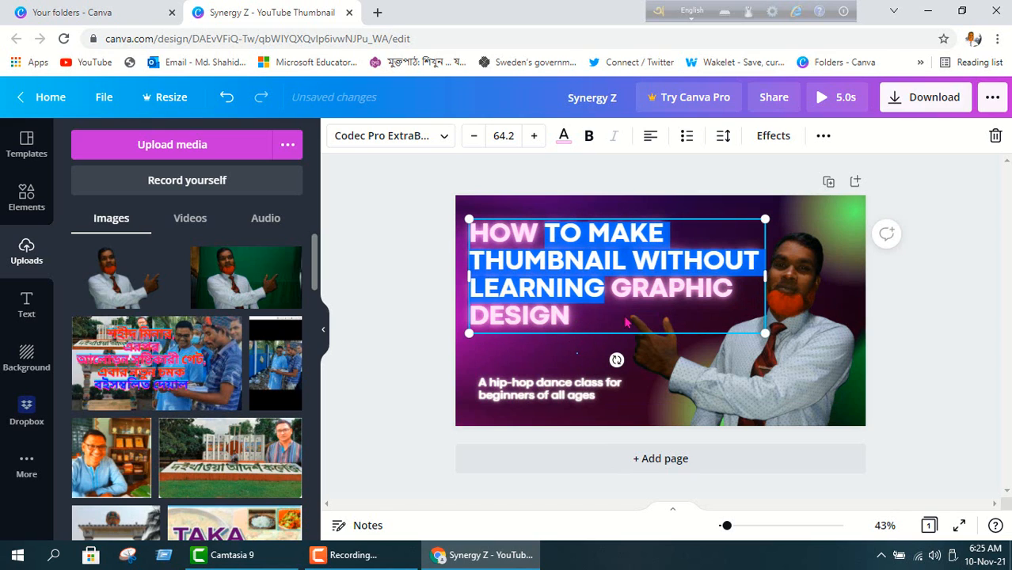
left_click(625, 340)
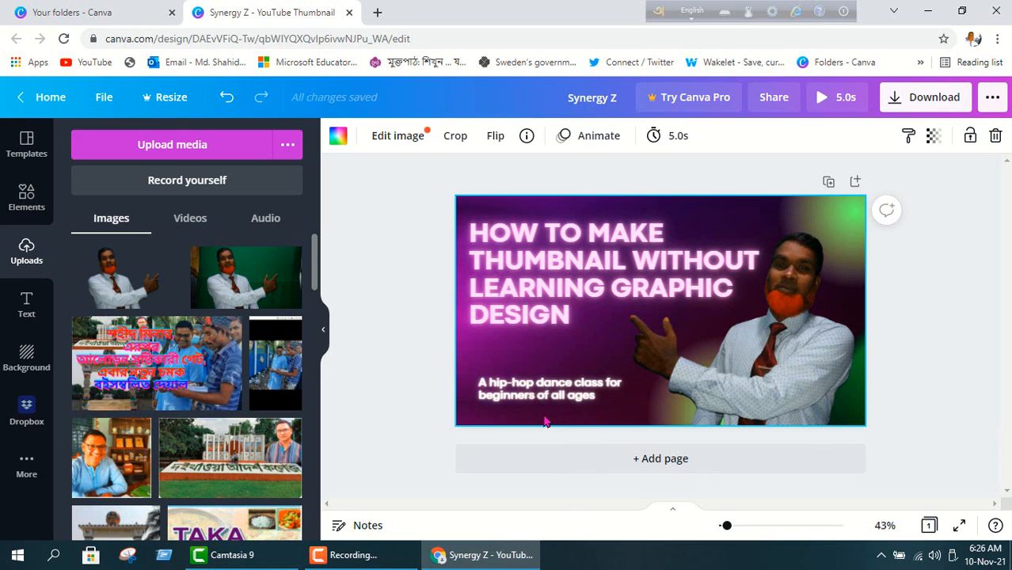
Cut the old hip-hop subtitle text out of its text box.
left_click(608, 406)
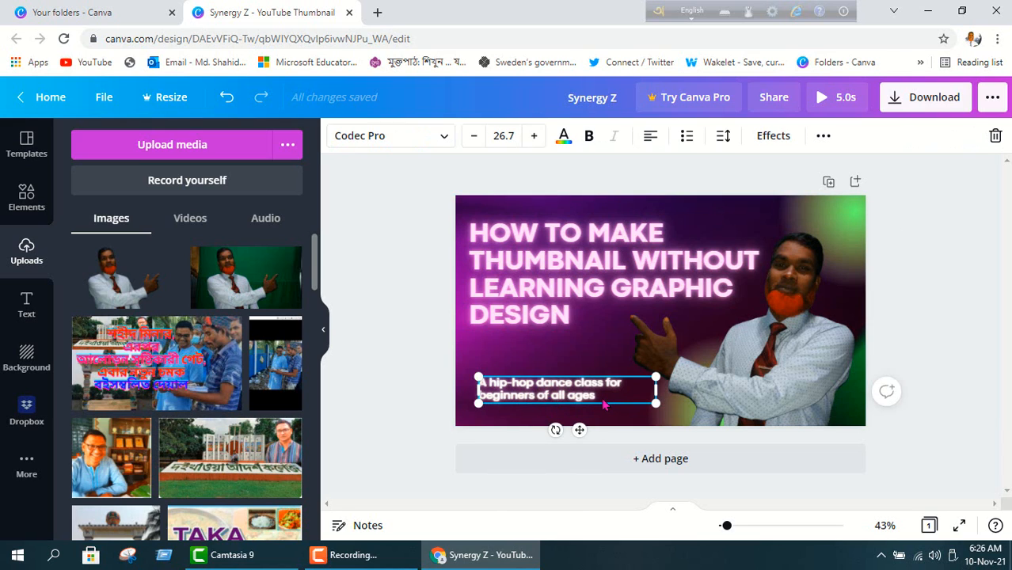
double_click(605, 404)
right_click(600, 398)
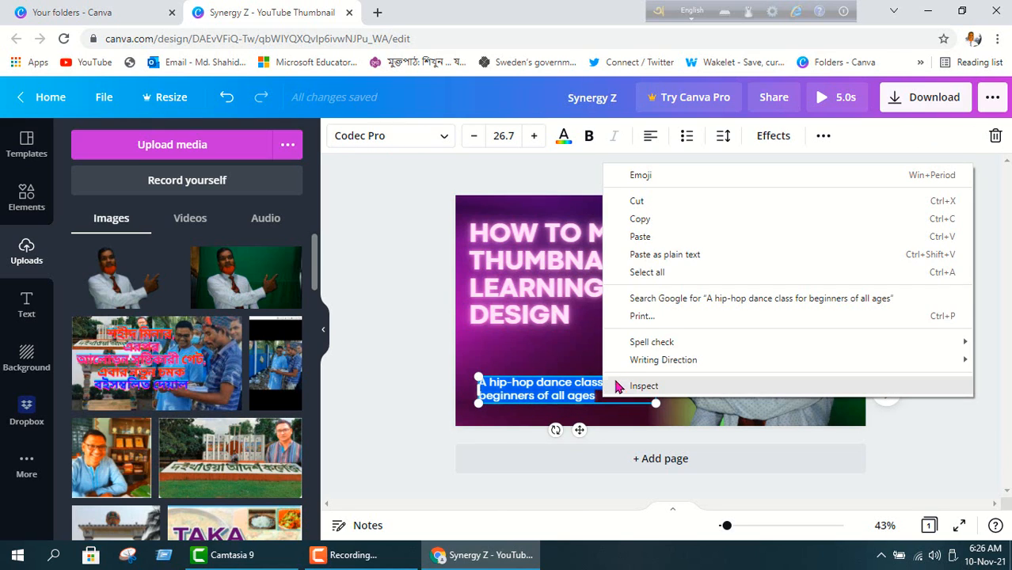
left_click(665, 204)
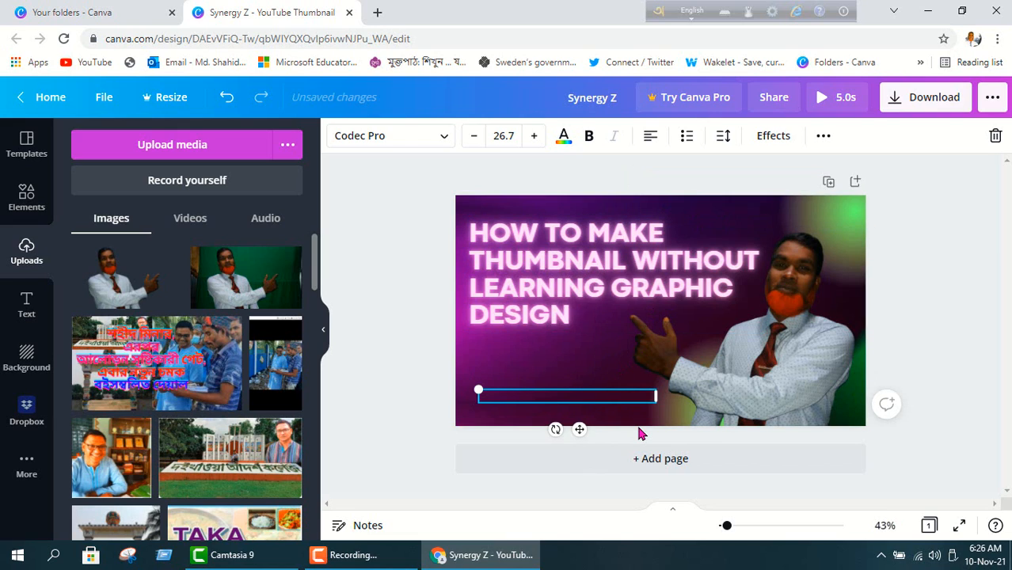
Type 'MY YOUTUBE CHANNEL' followed by the channel owner's name into the subtitle, fixing typos.
type("s")
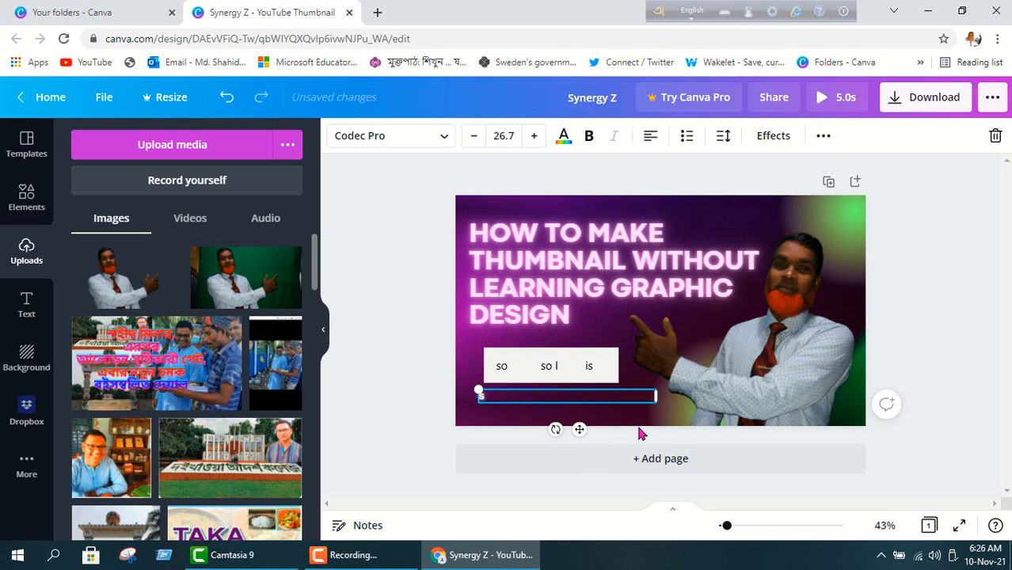
type("hohi")
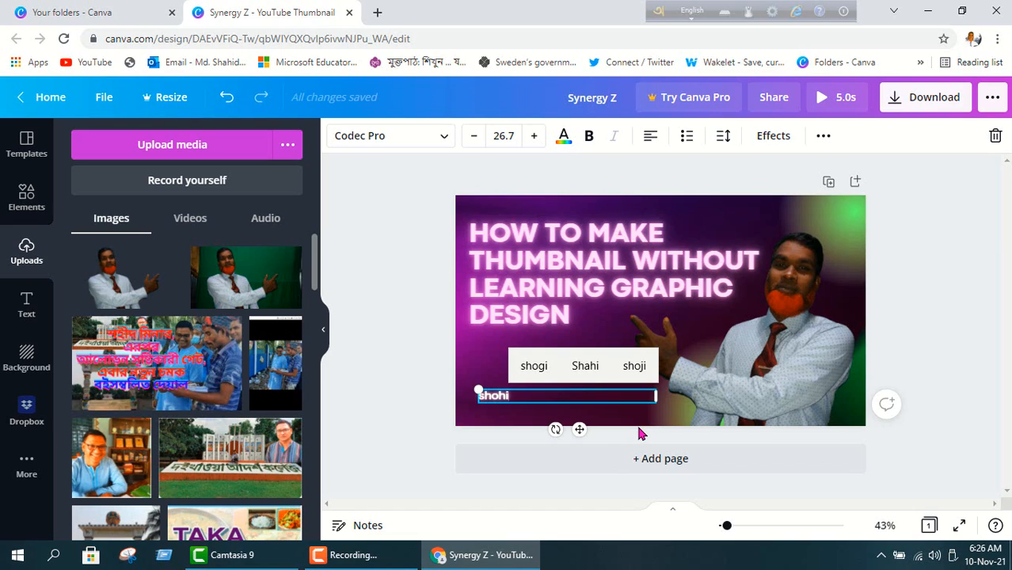
key("BackSpace")
key("BackSpace")
key("BackSpace")
key("BackSpace")
key("BackSpace")
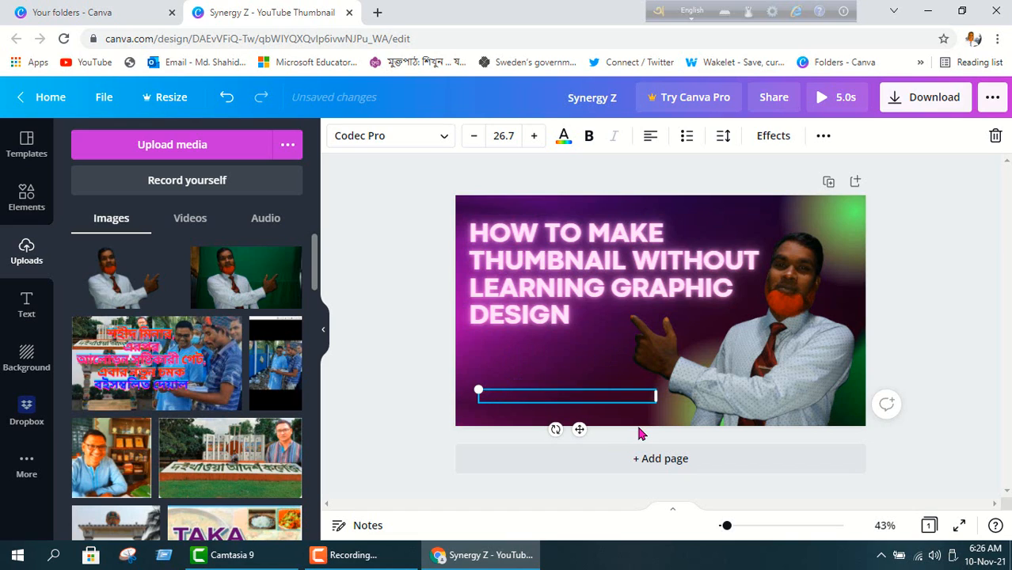
type("MY CH")
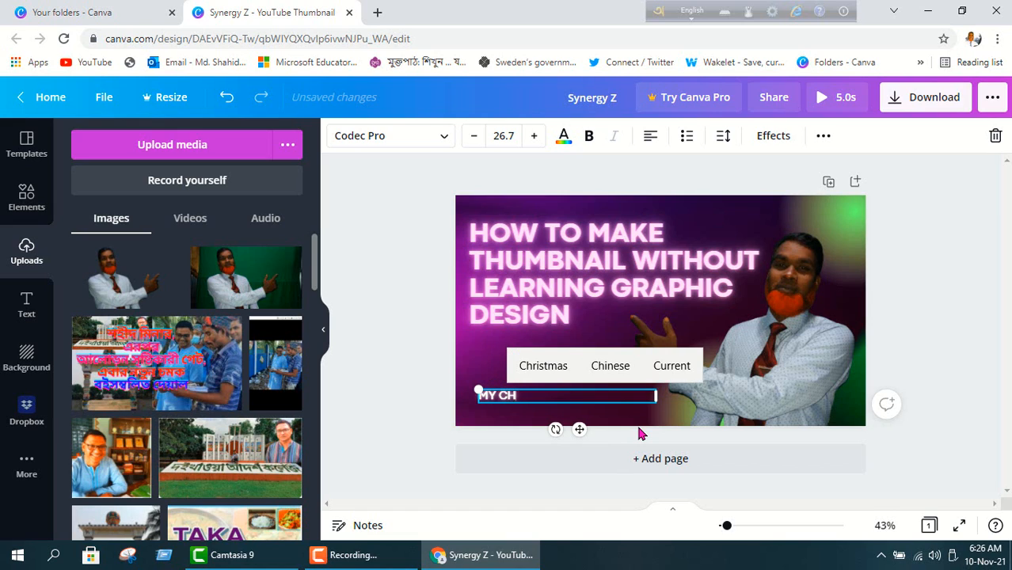
type("ANNE")
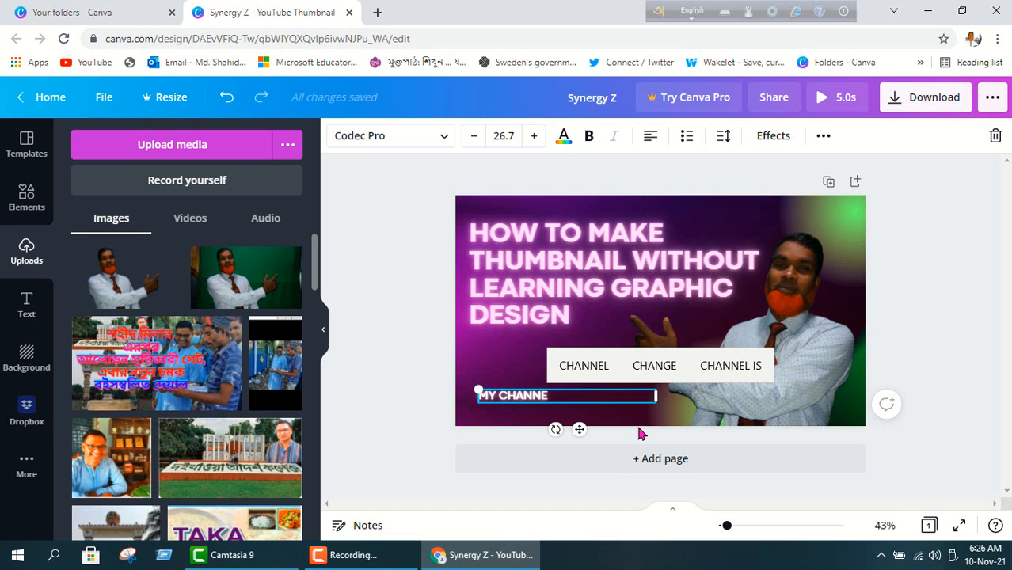
type("L")
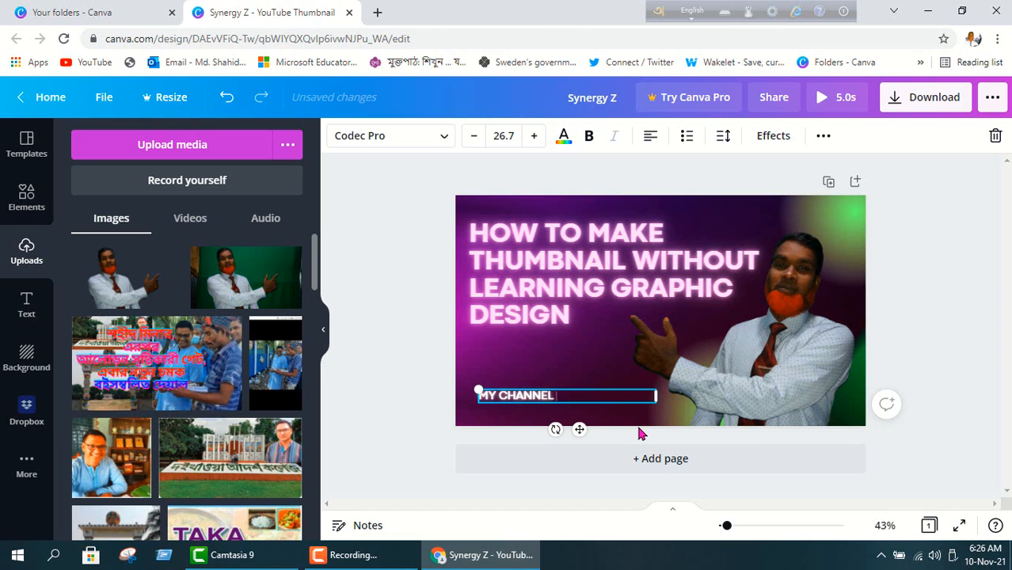
type(" SHAHID")
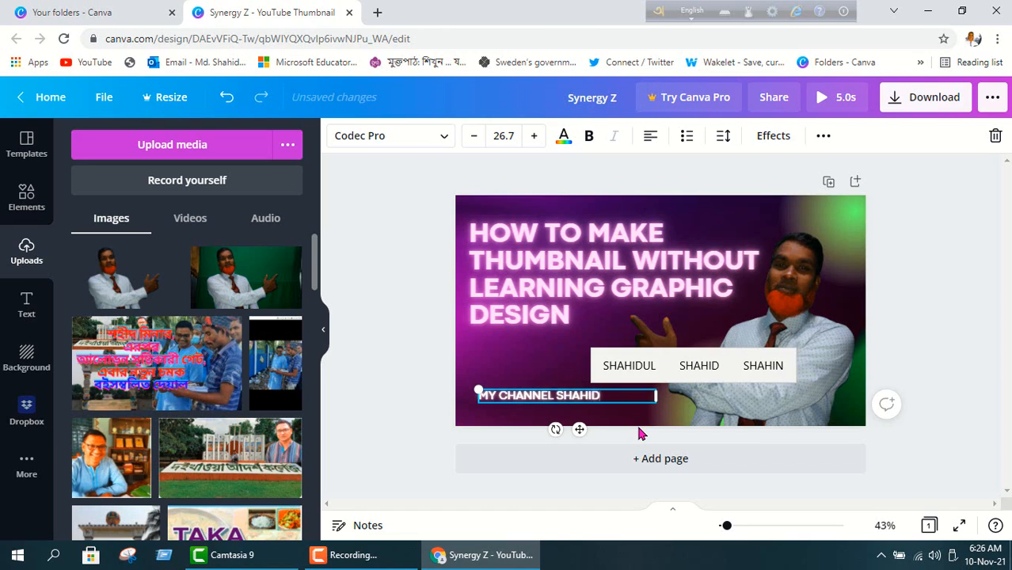
type("UL ")
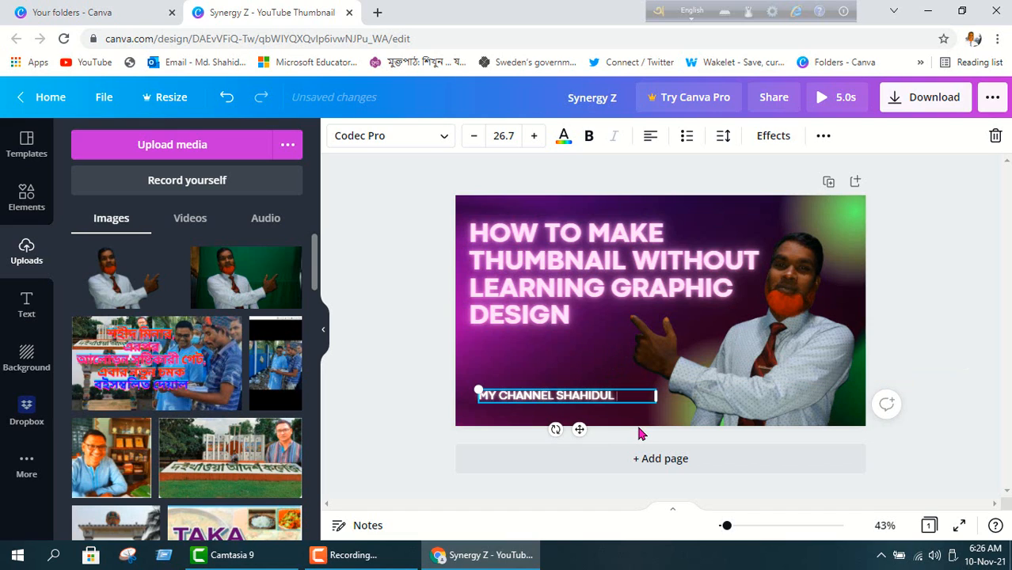
type("DAD")
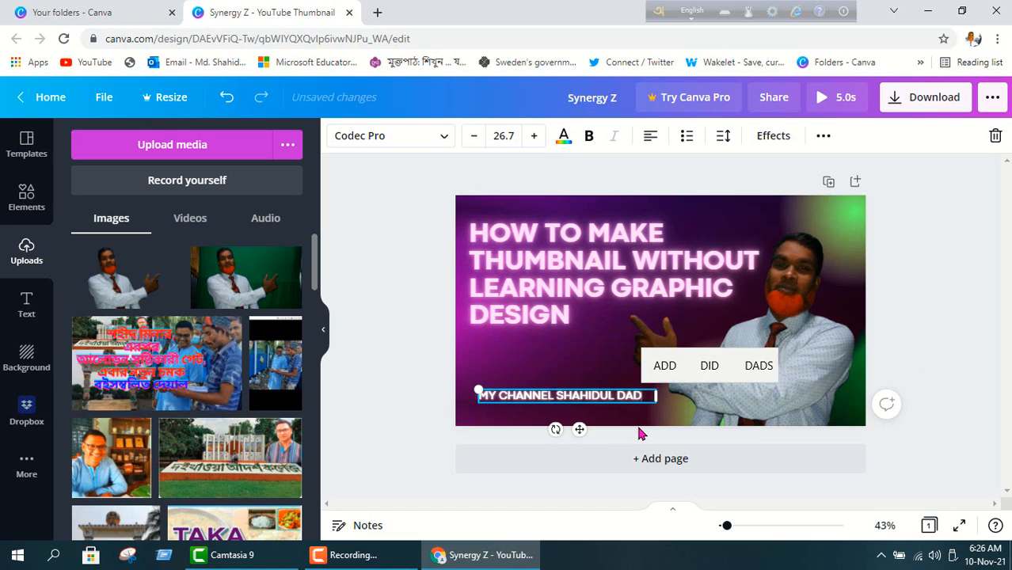
type("C")
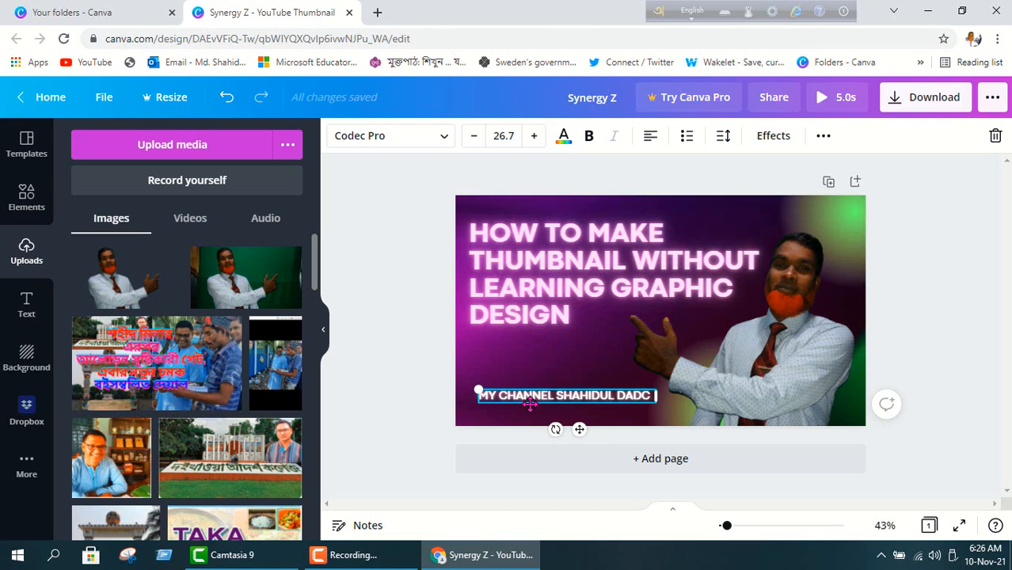
type("YOU")
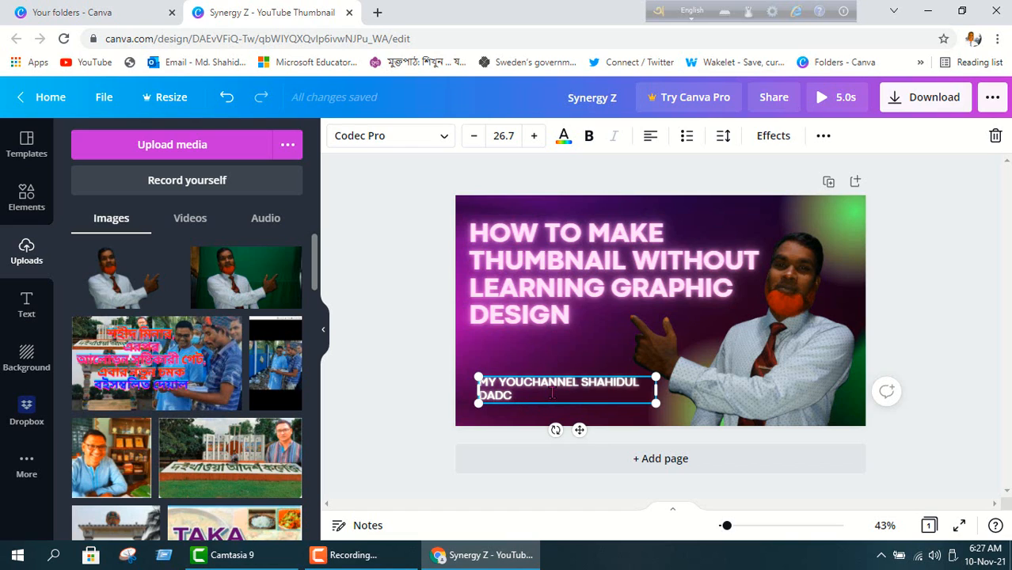
type("TUBE")
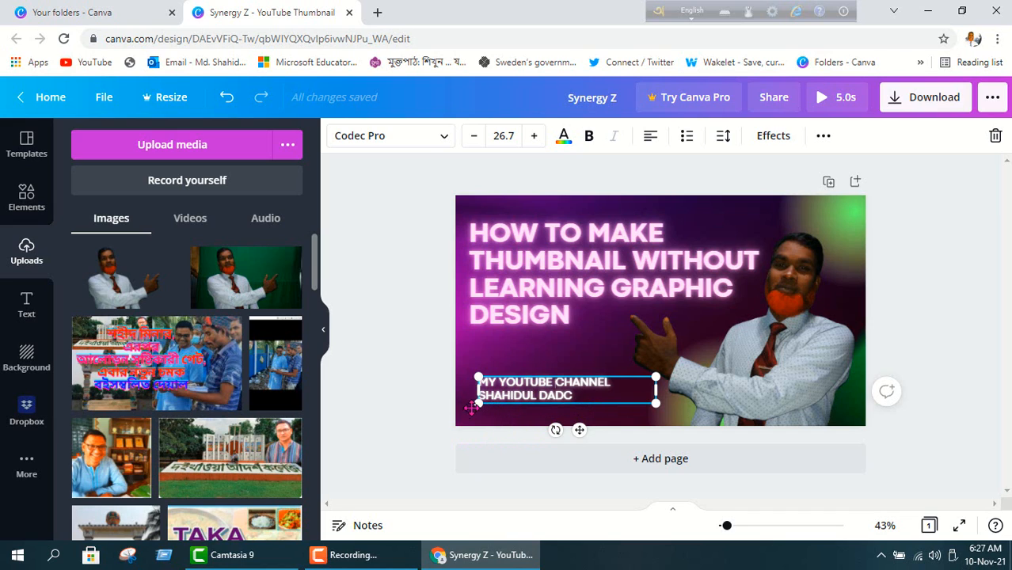
Scale the two-line subtitle up to about font size 35, then deselect it.
left_click_drag(478, 404, 462, 407)
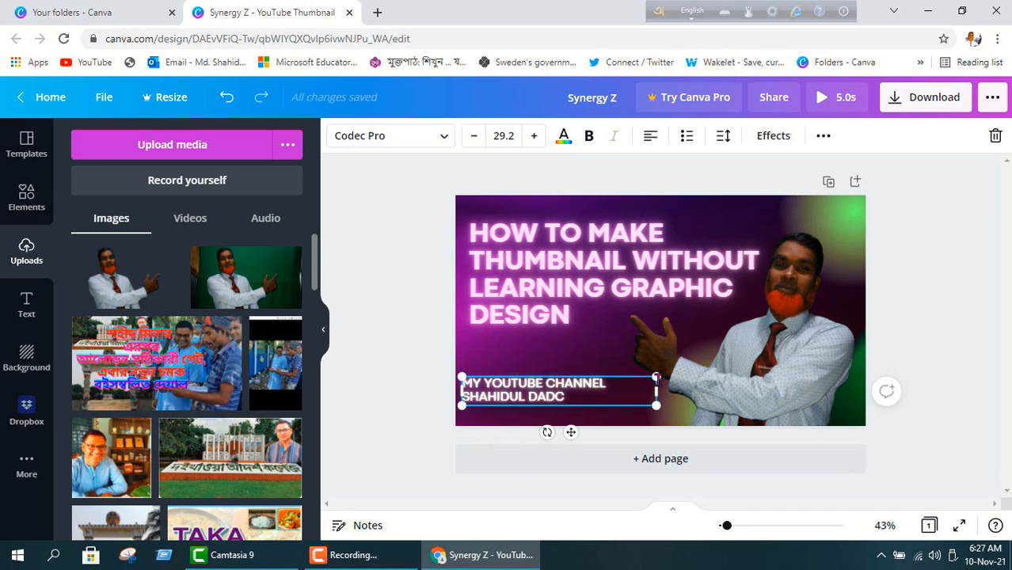
left_click_drag(656, 378, 701, 355)
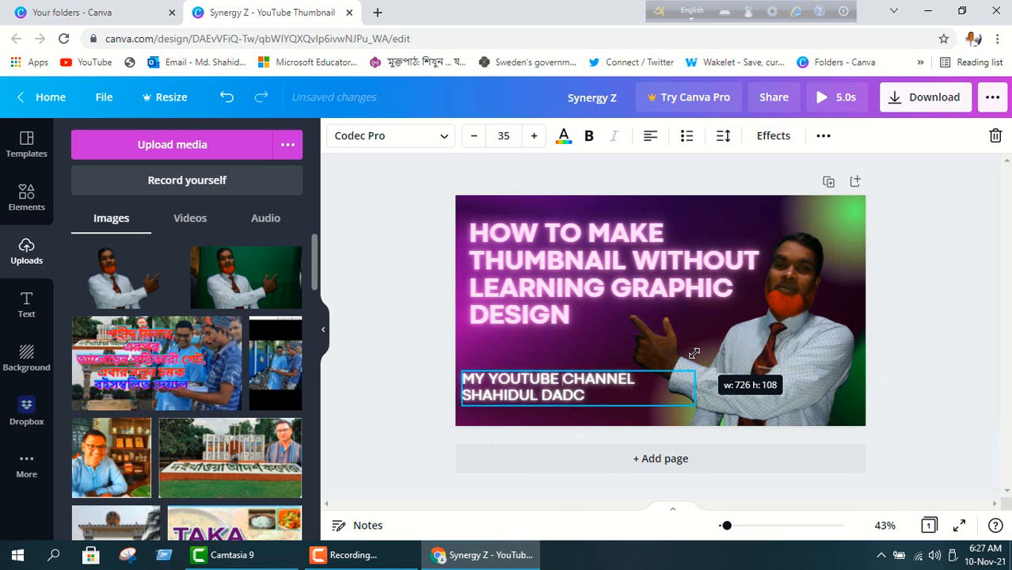
left_click(541, 354)
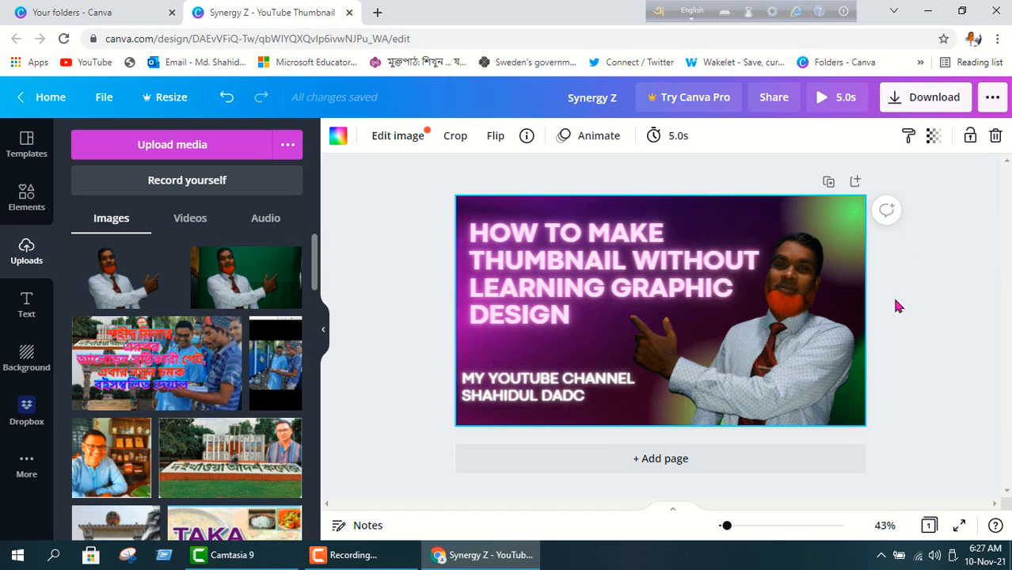
Resize the channel subtitle up and back so its font size reads 40.9.
left_click(467, 400)
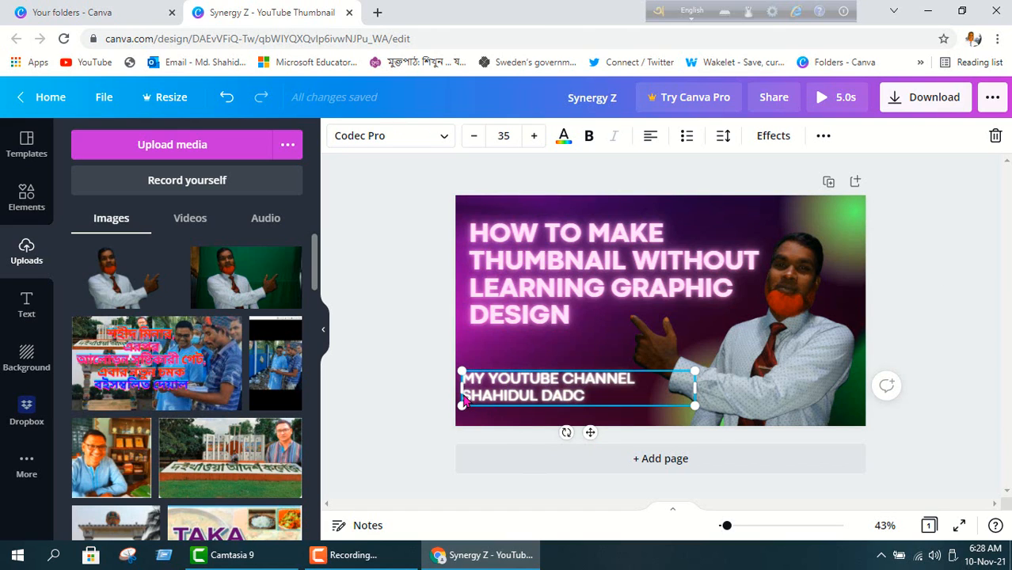
double_click(465, 396)
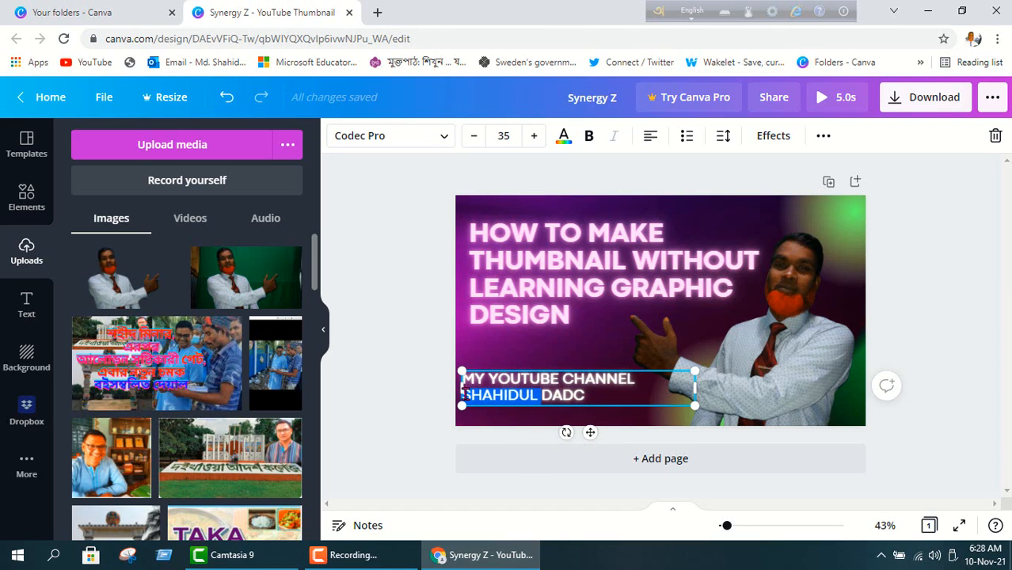
left_click(469, 395)
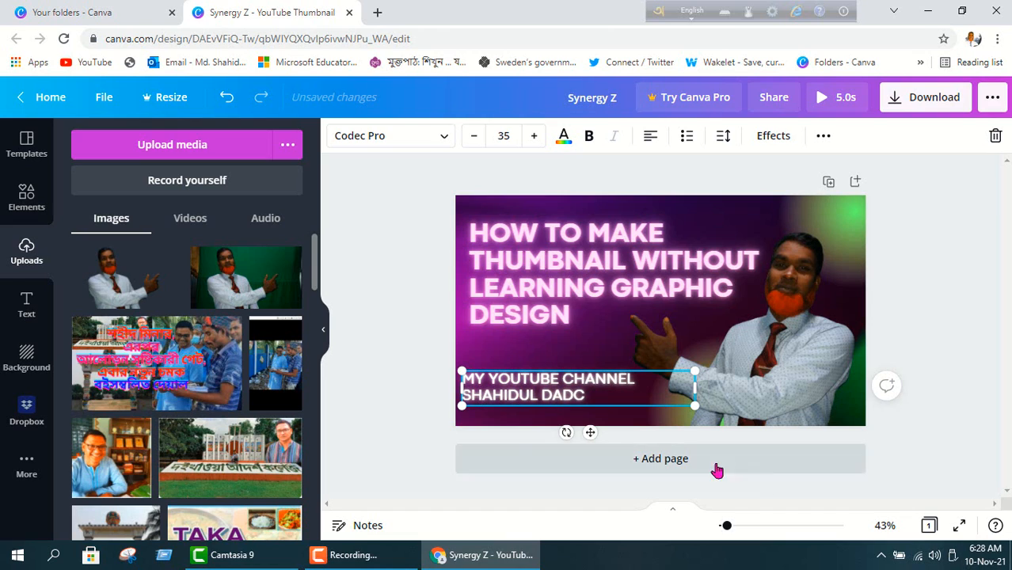
double_click(465, 396)
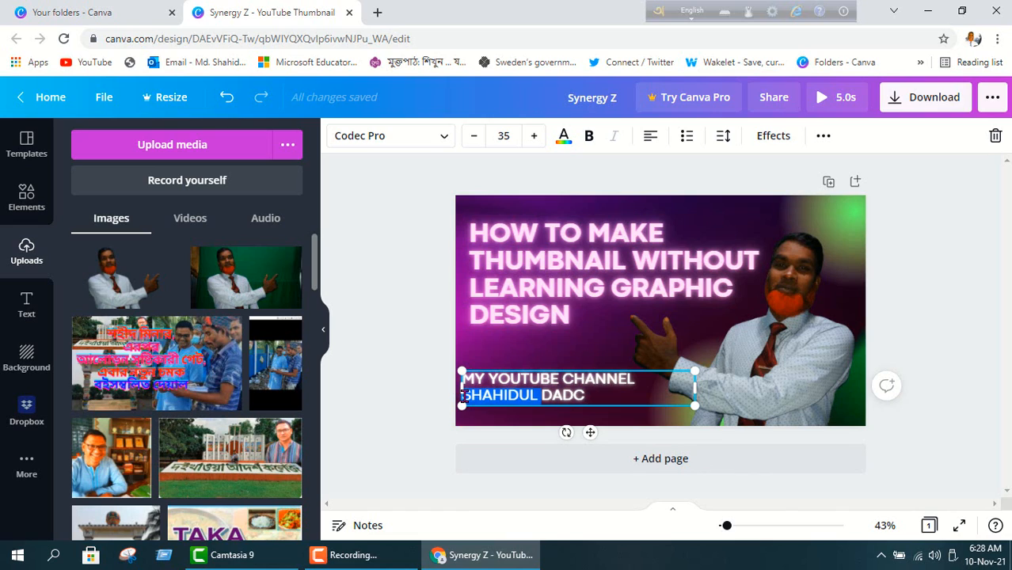
double_click(465, 396)
left_click(465, 396)
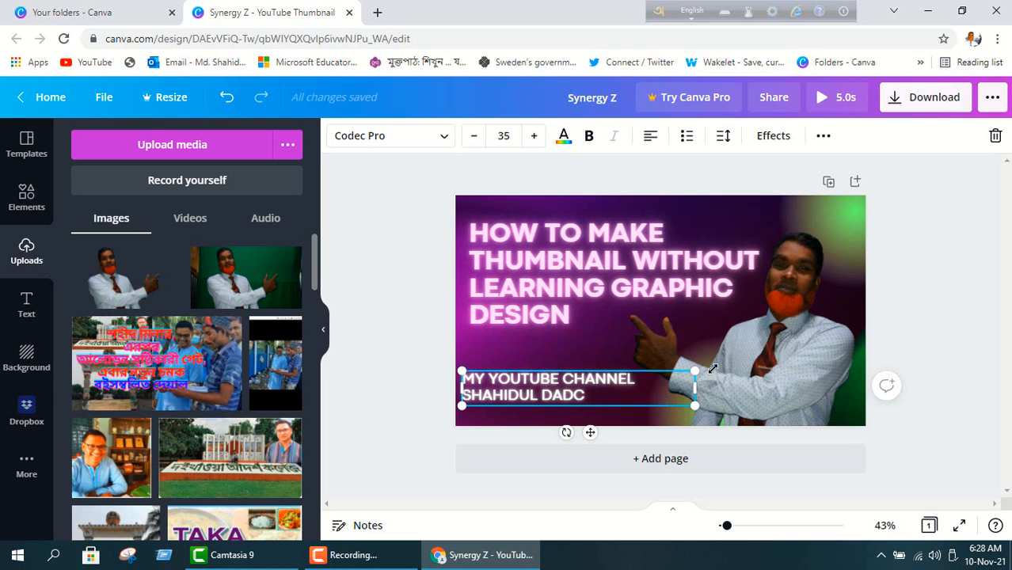
left_click_drag(694, 373, 785, 359)
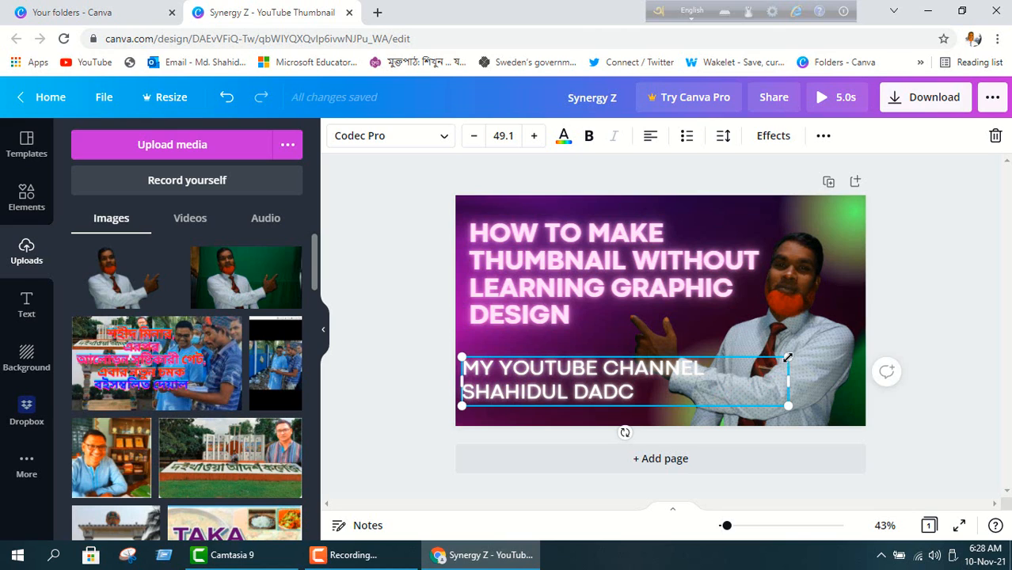
left_click_drag(787, 357, 734, 367)
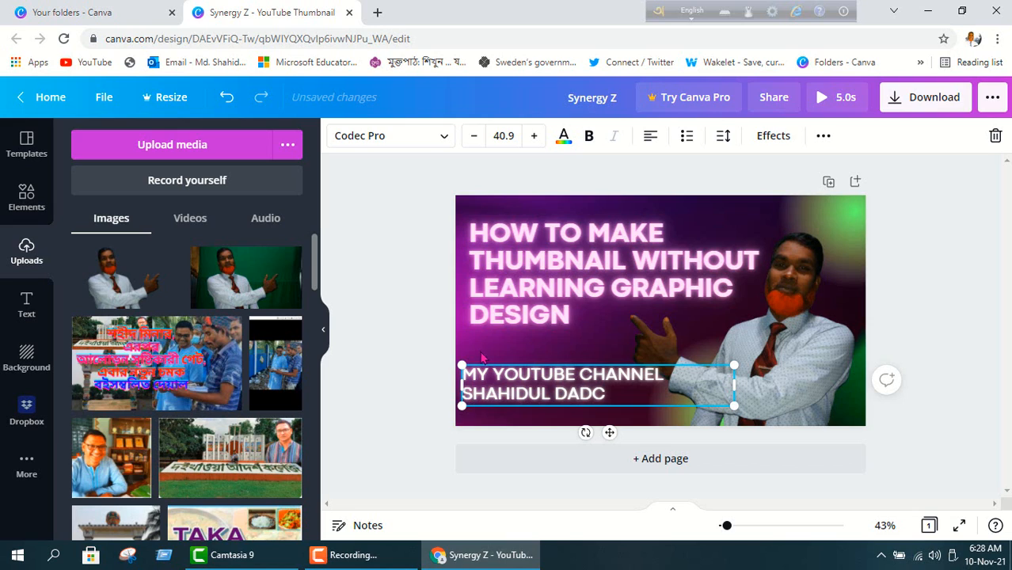
Reselect the subtitle and add a line break before the channel owner's name to start indenting it.
left_click(503, 331)
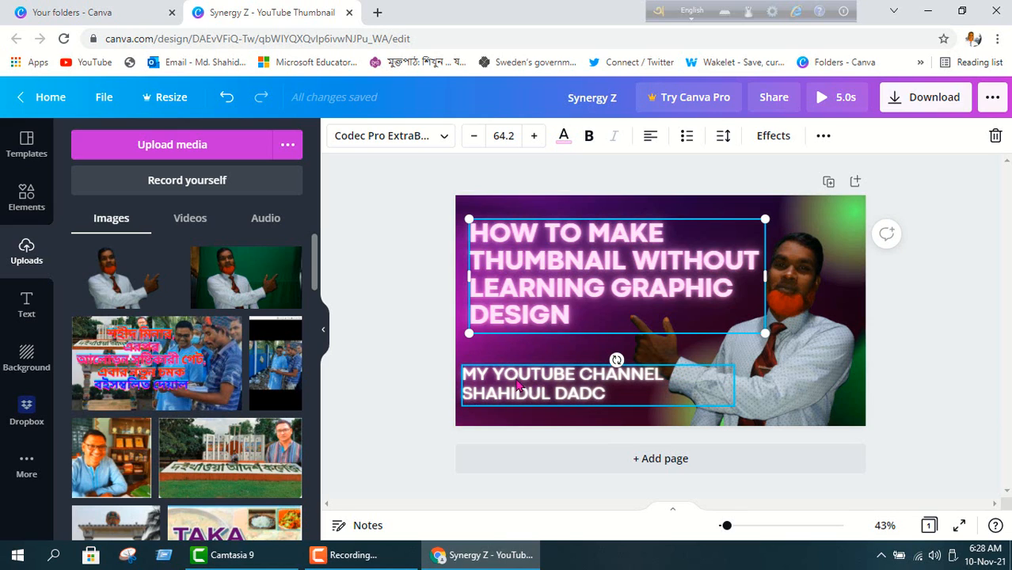
left_click(466, 400)
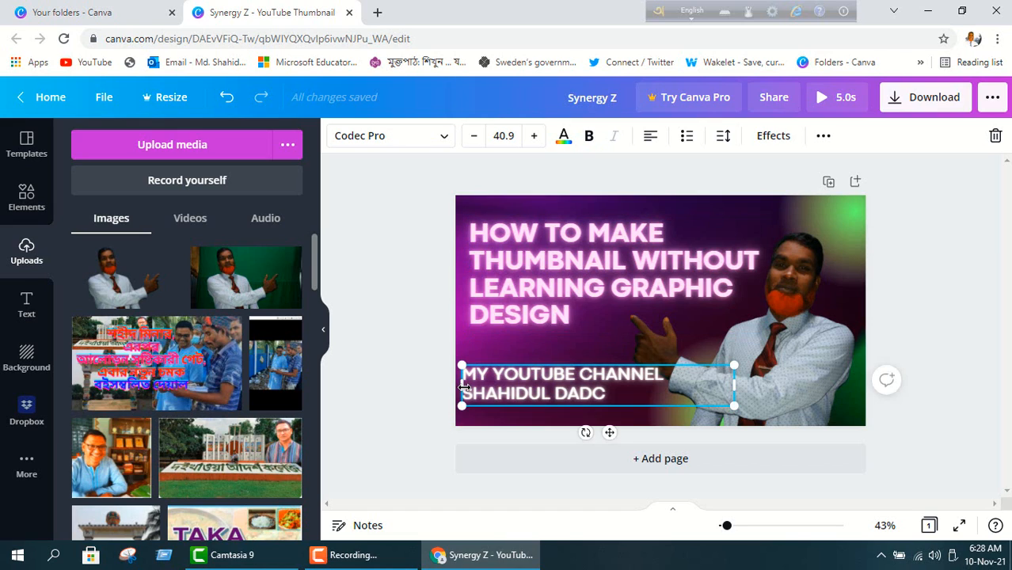
double_click(465, 391)
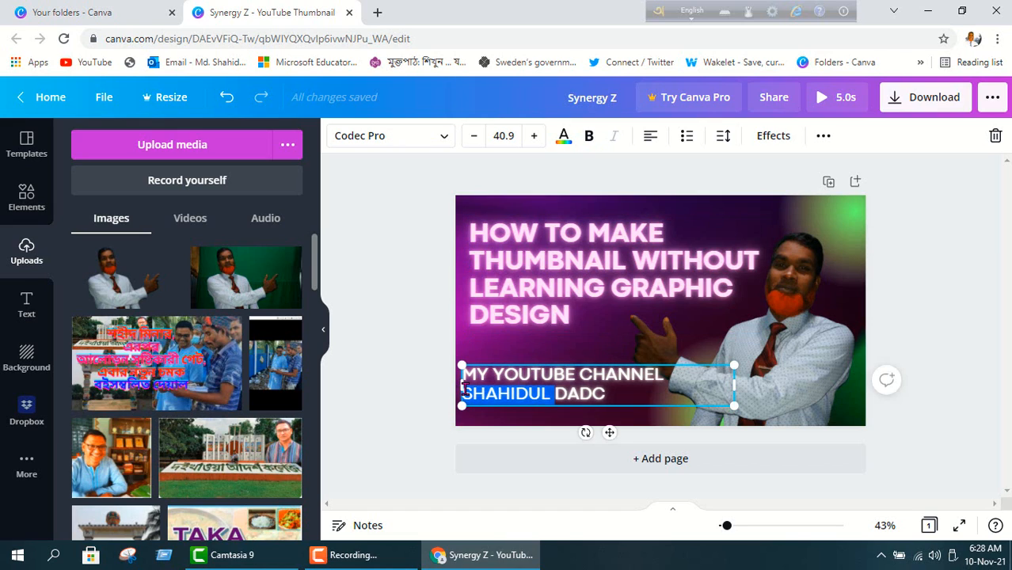
left_click(466, 389)
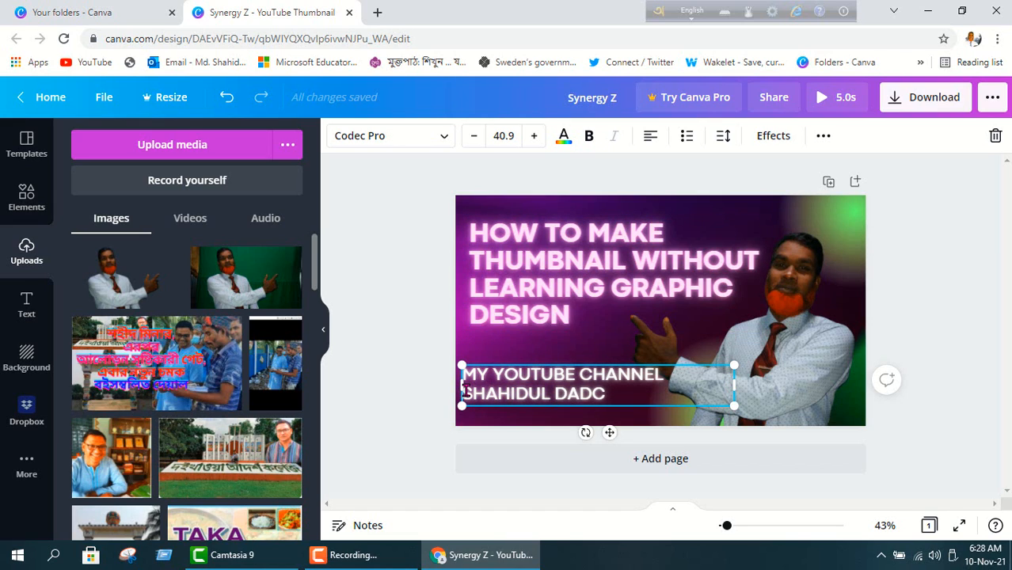
key("Return")
Indent the channel-name line, trimming spaces until it centres under MY YOUTUBE CHANNEL, then select it.
key("Tab")
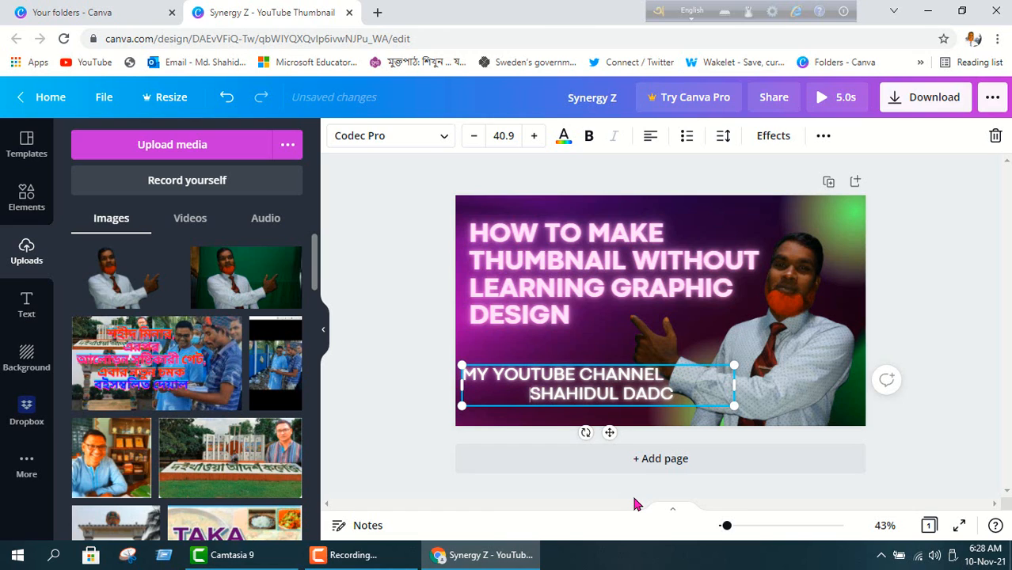
key("BackSpace")
key("BackSpace")
key("BackSpace")
key("BackSpace")
key("BackSpace")
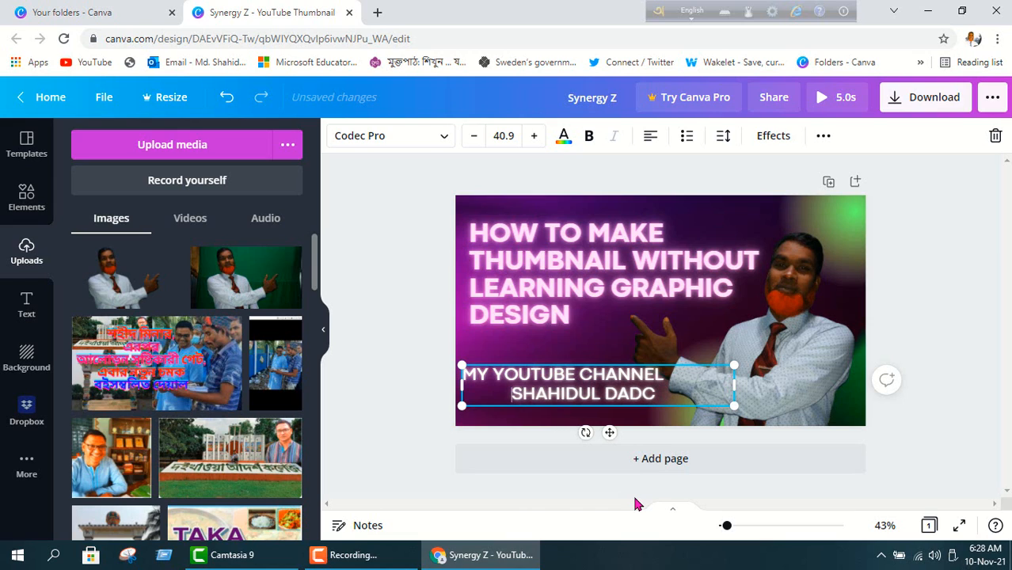
key("BackSpace")
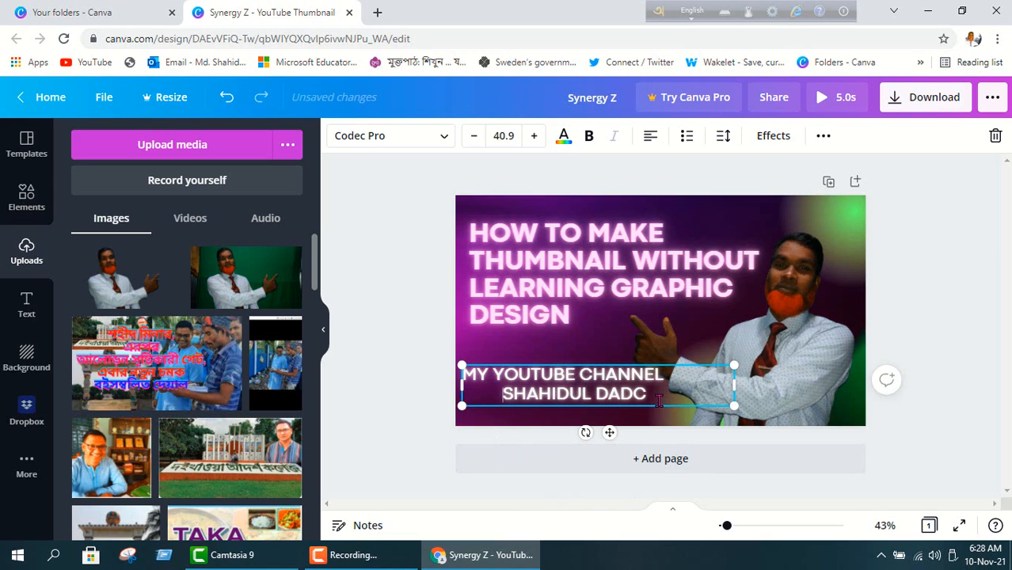
left_click_drag(649, 394, 501, 395)
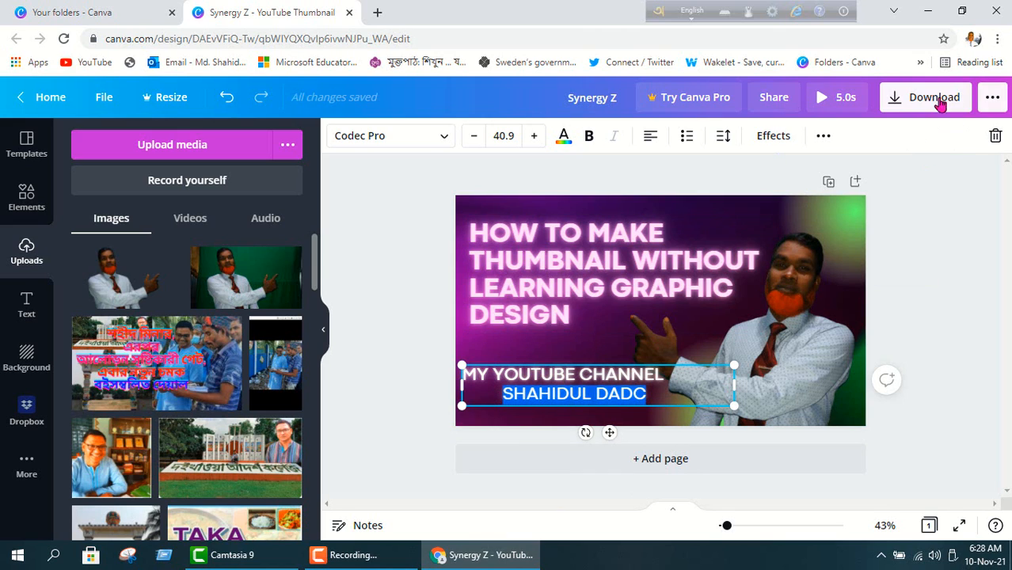
left_click(769, 138)
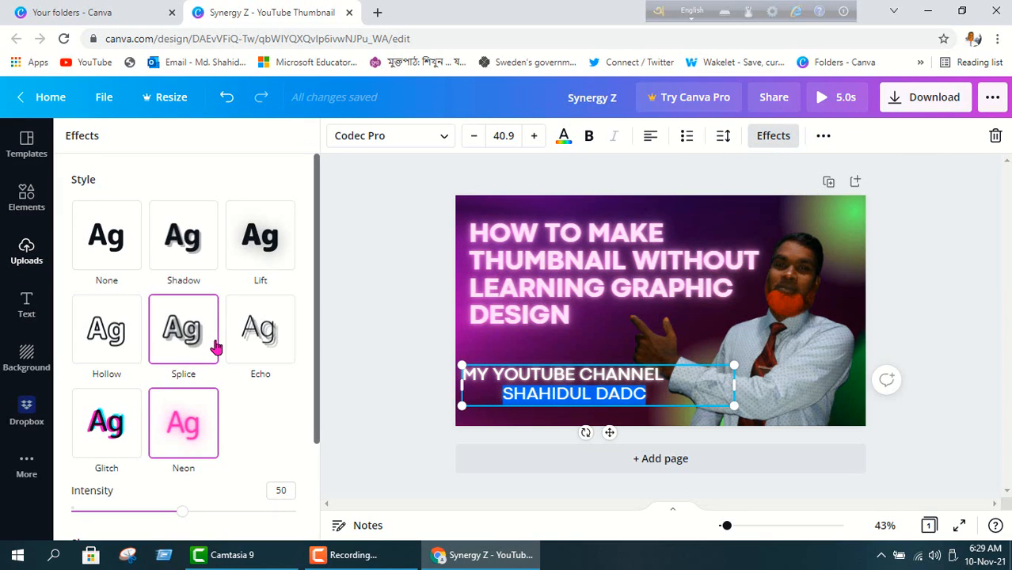
scroll(217, 414, "down", 3)
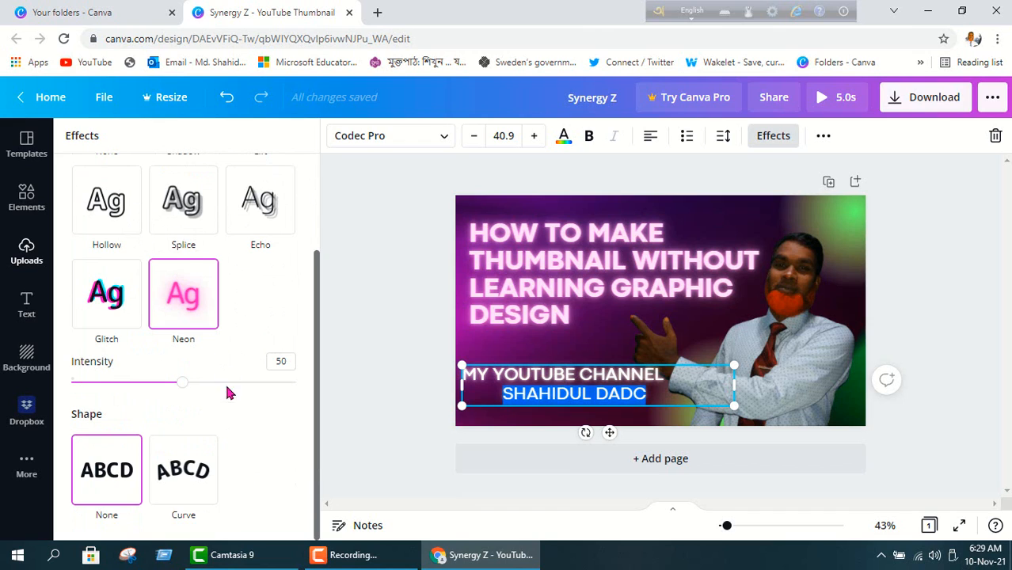
left_click(198, 475)
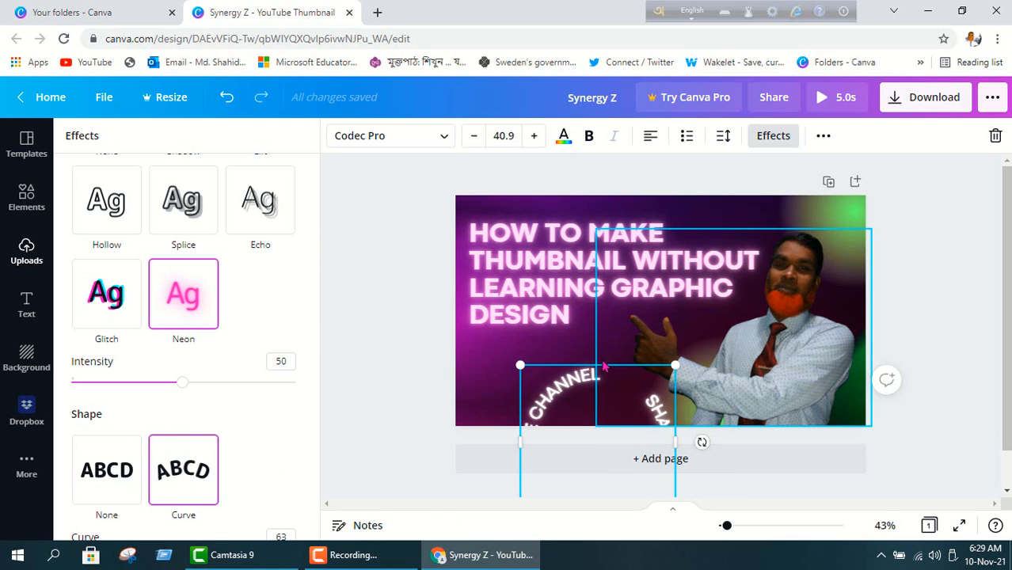
left_click_drag(536, 365, 503, 332)
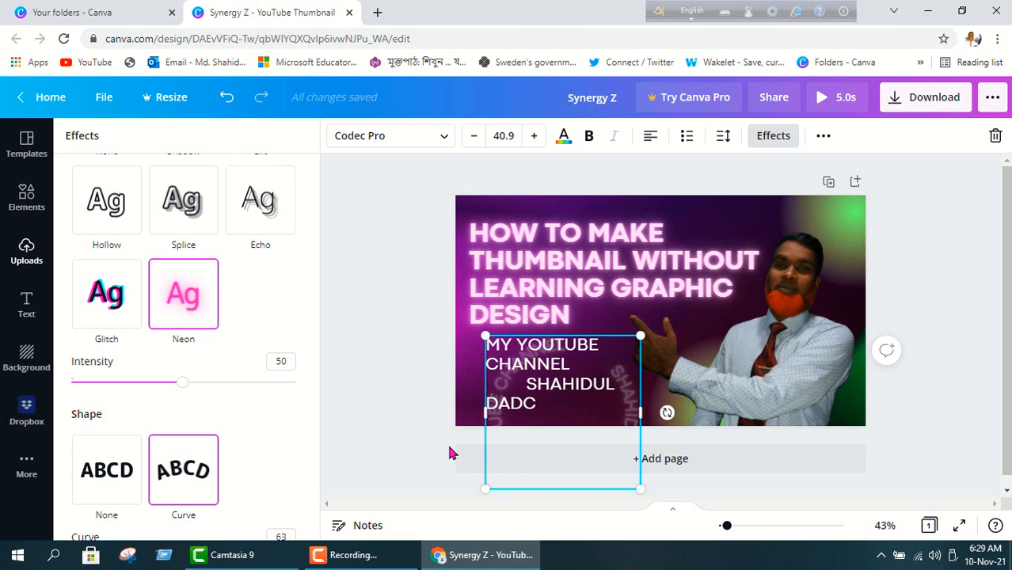
left_click(117, 469)
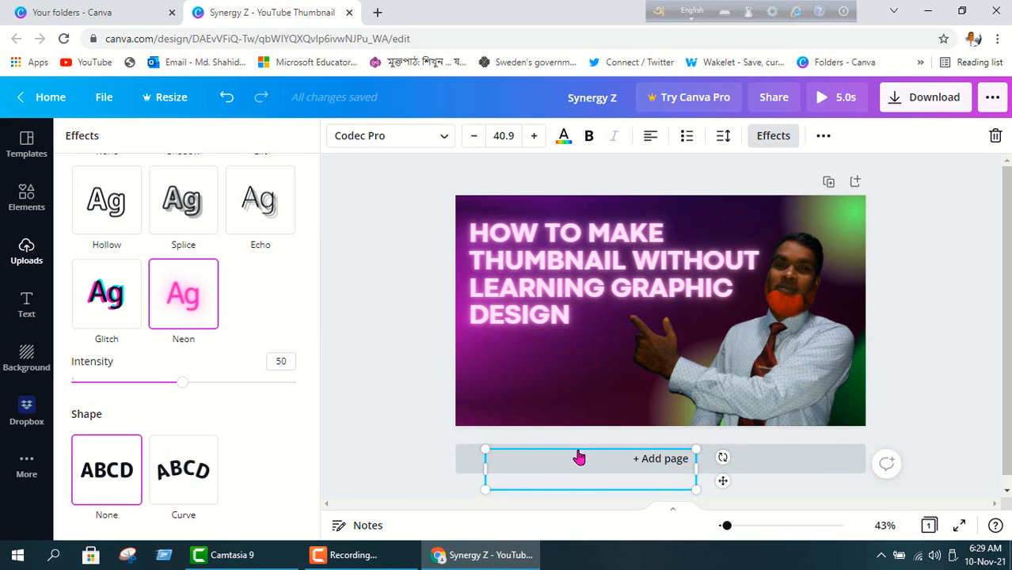
left_click(577, 387)
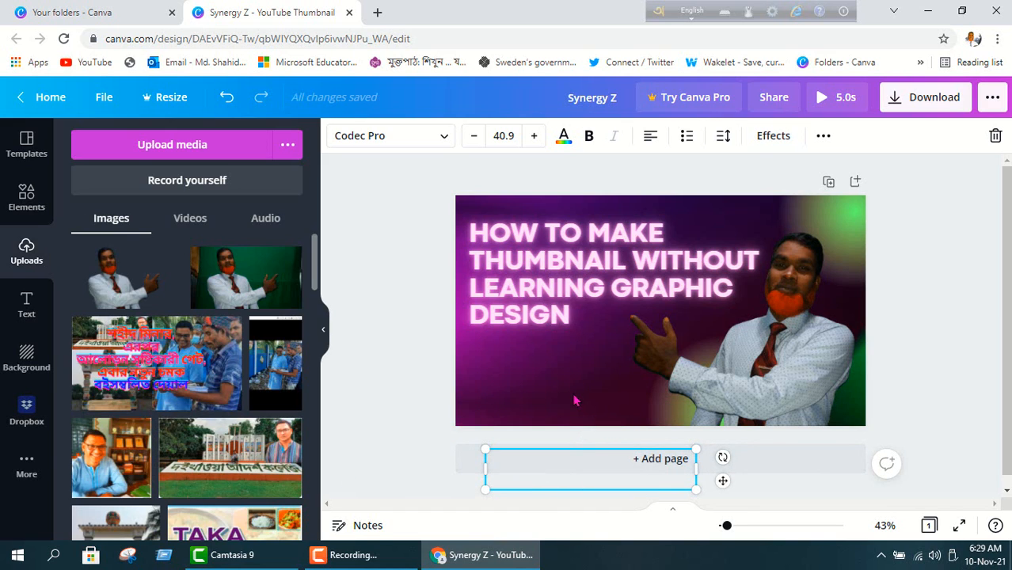
left_click(575, 401)
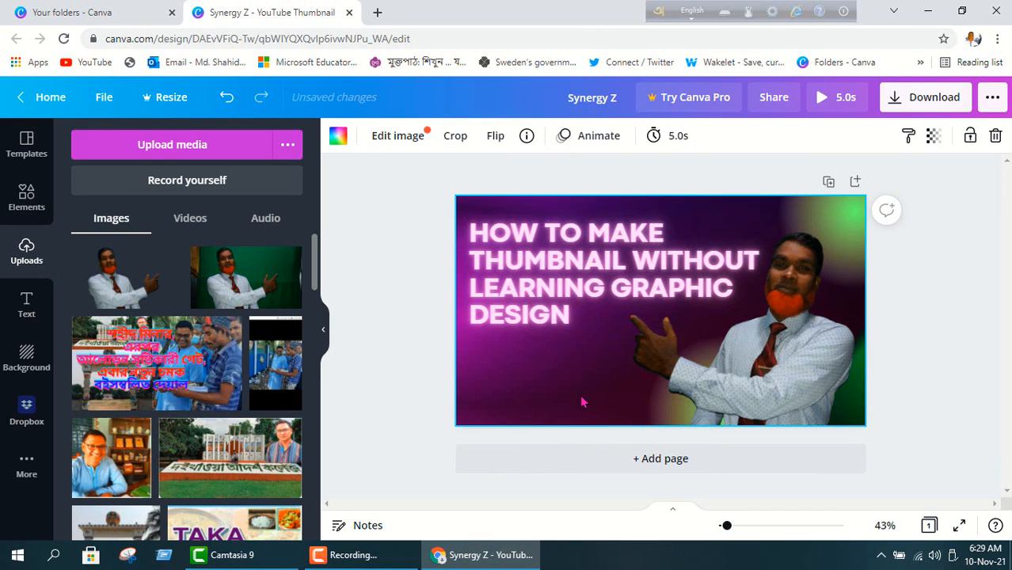
key("ctrl+z")
key("ctrl+z")
key("ctrl+z")
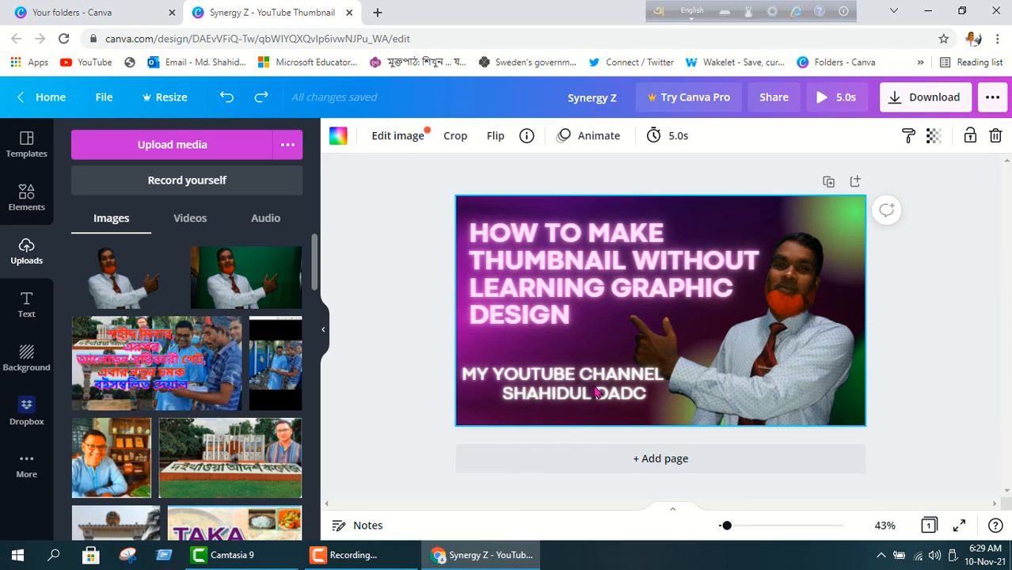
Select the subtitle's second line and give it the Glitch effect with offset 76.
left_click(649, 395)
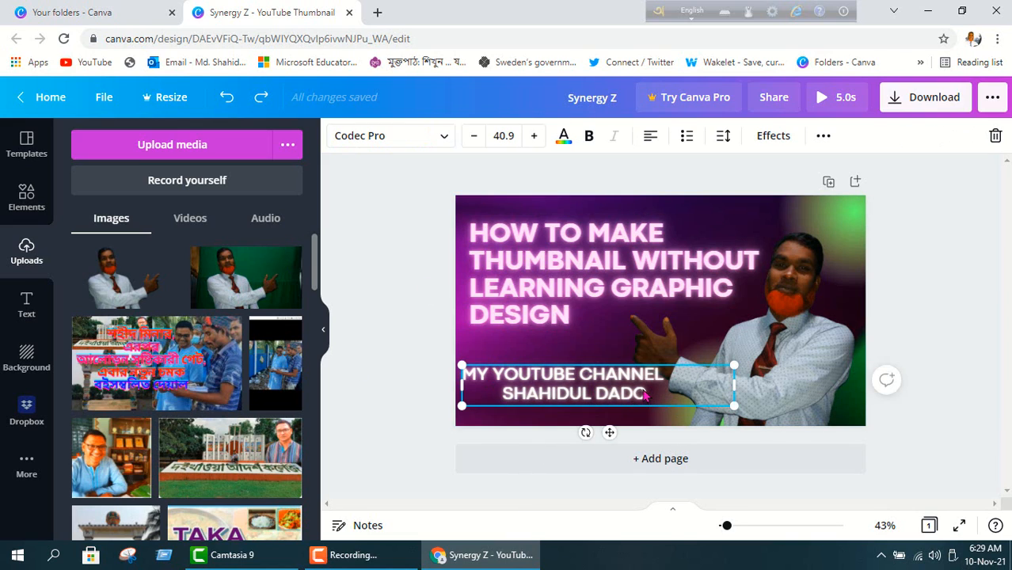
left_click(645, 391)
left_click_drag(645, 391, 497, 398)
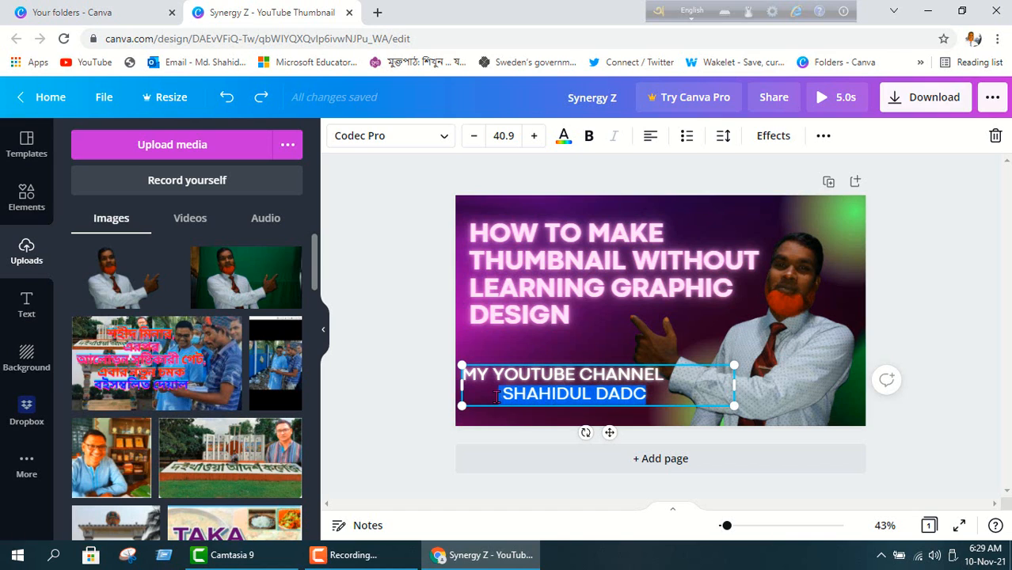
left_click(772, 136)
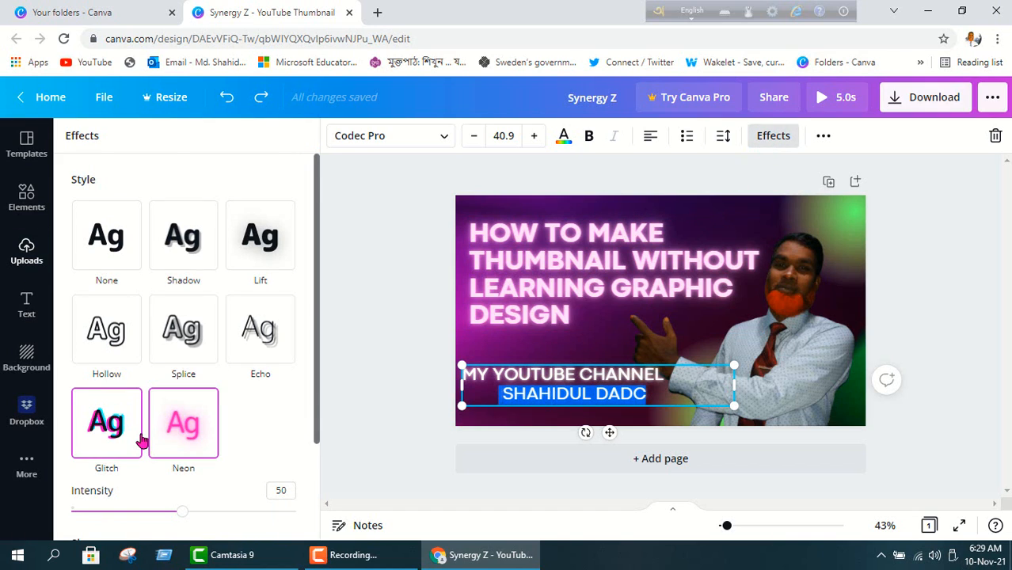
scroll(134, 435, "down", 2)
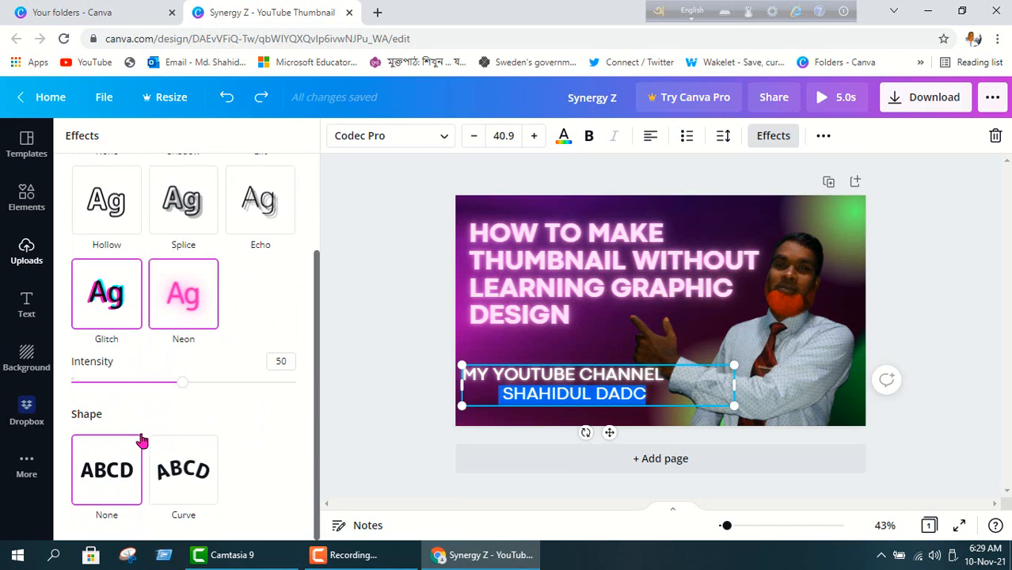
left_click(106, 312)
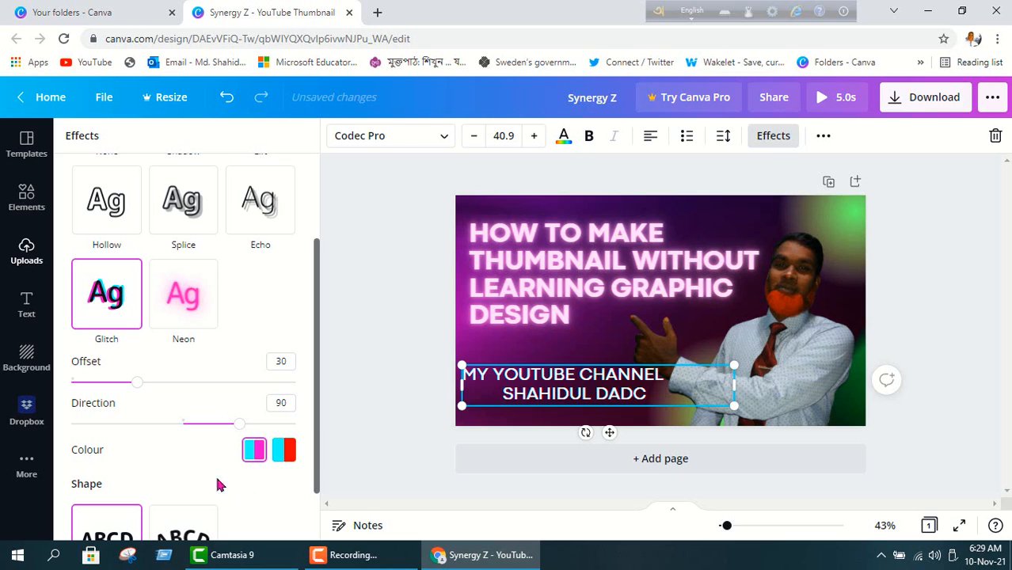
left_click_drag(134, 388, 241, 385)
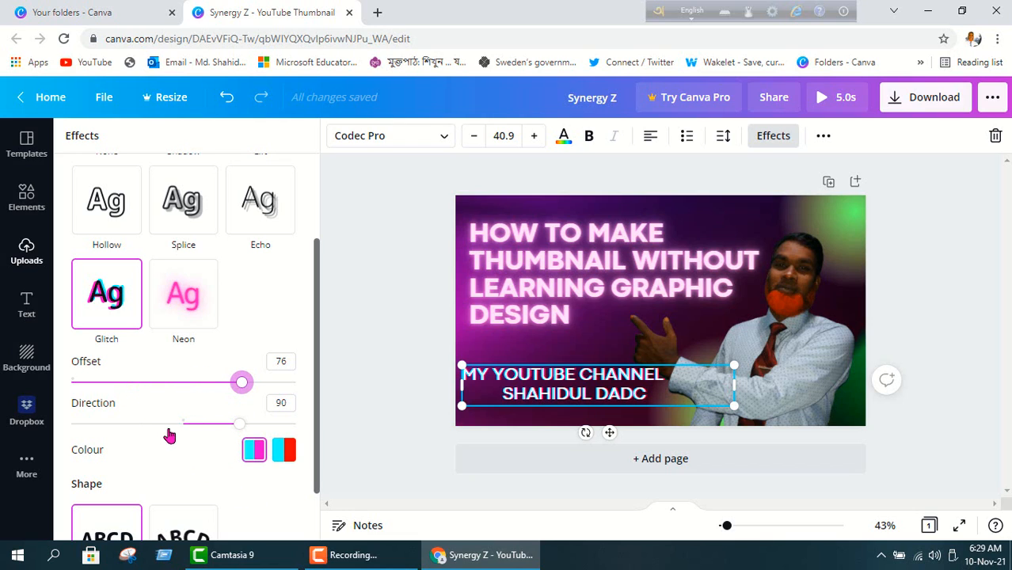
left_click_drag(239, 424, 236, 423)
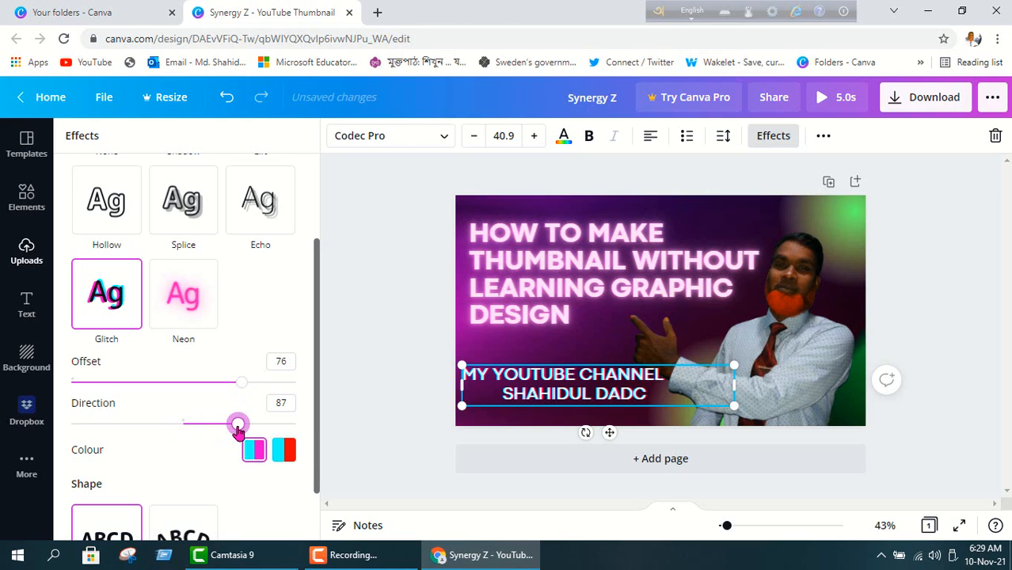
Set glitch direction to 180, then switch the subtitle to the Neon effect and deselect.
scroll(169, 397, "down", 1)
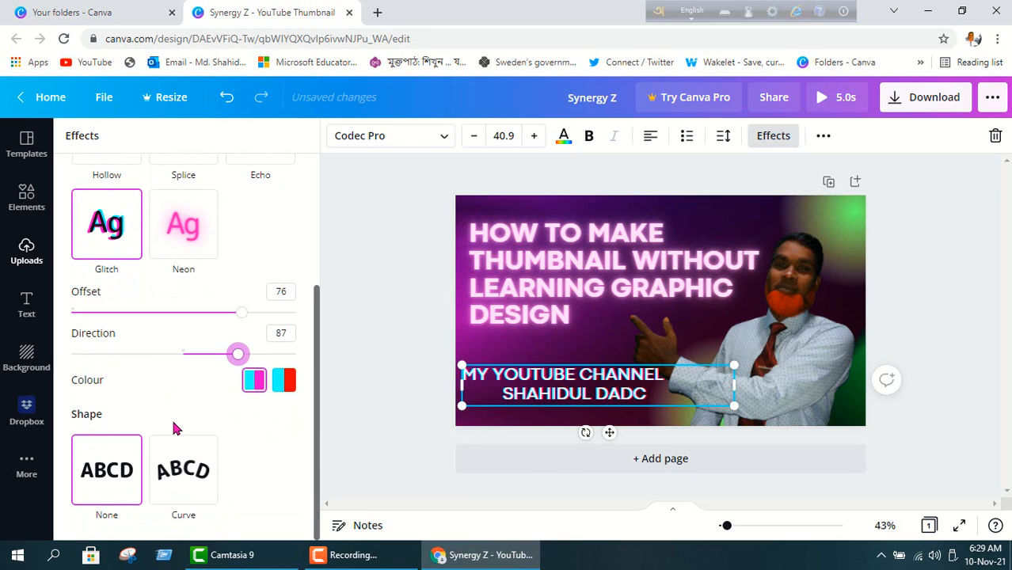
left_click(169, 392)
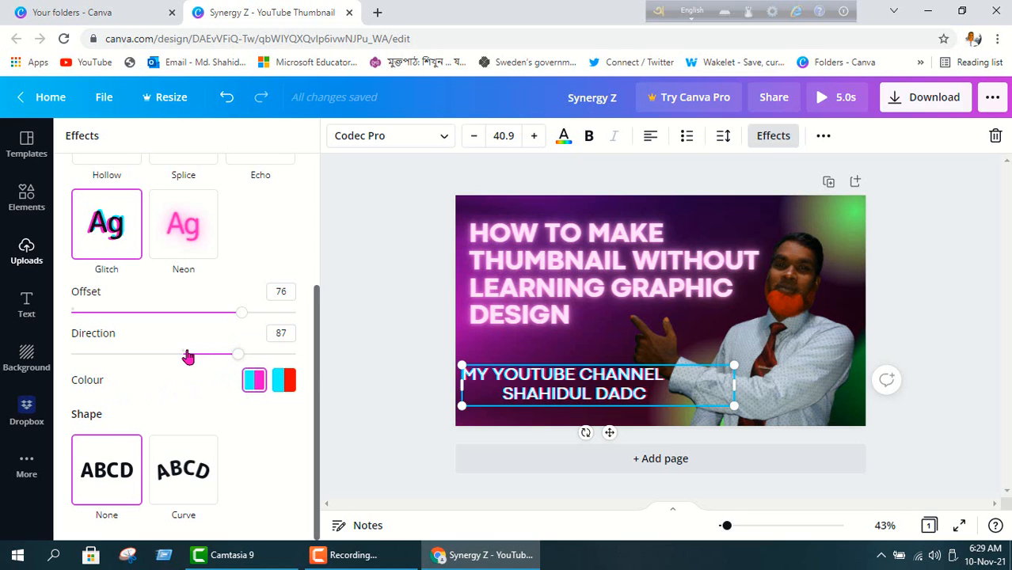
left_click_drag(237, 354, 304, 358)
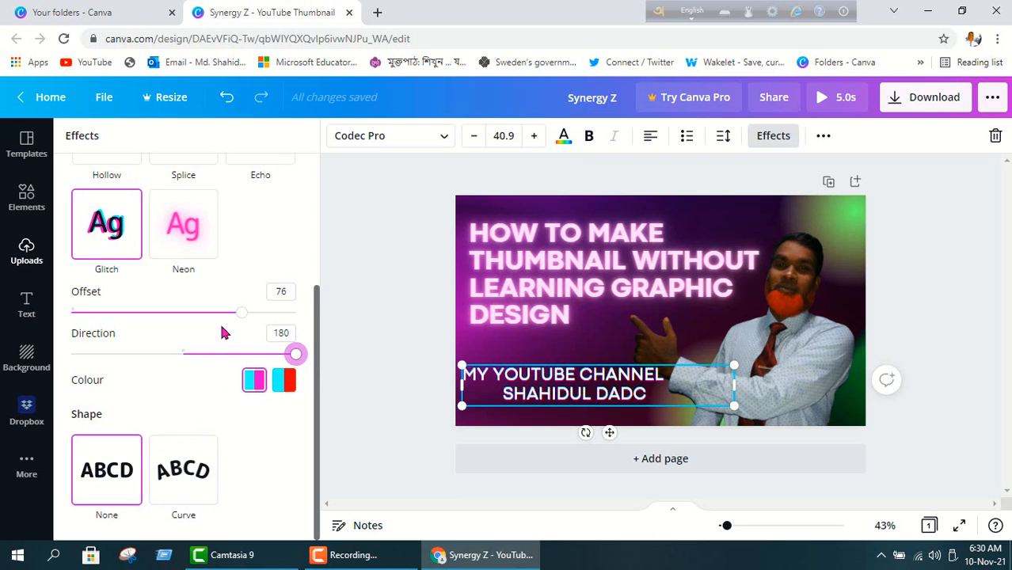
left_click(211, 228)
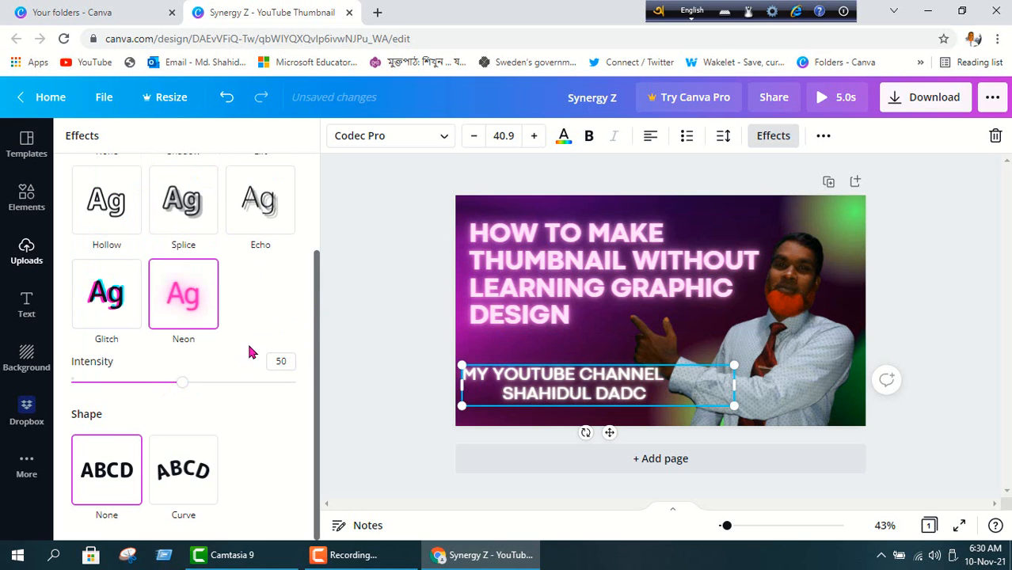
left_click(412, 373)
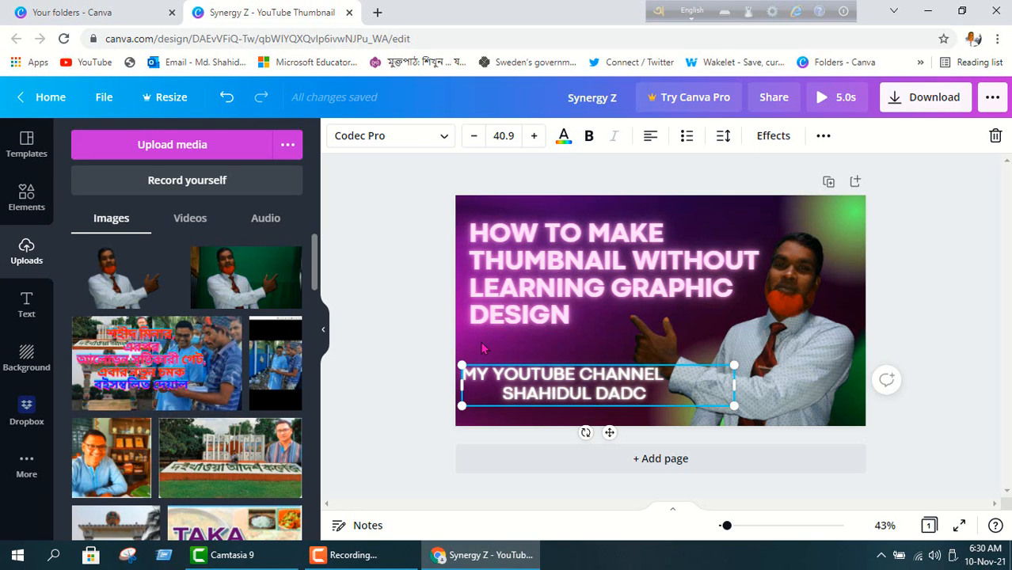
left_click(510, 360)
Move the subtitle slightly lower and colour the channel-name line light grey-blue from the photo.
left_click_drag(645, 399, 506, 409)
left_click(648, 403)
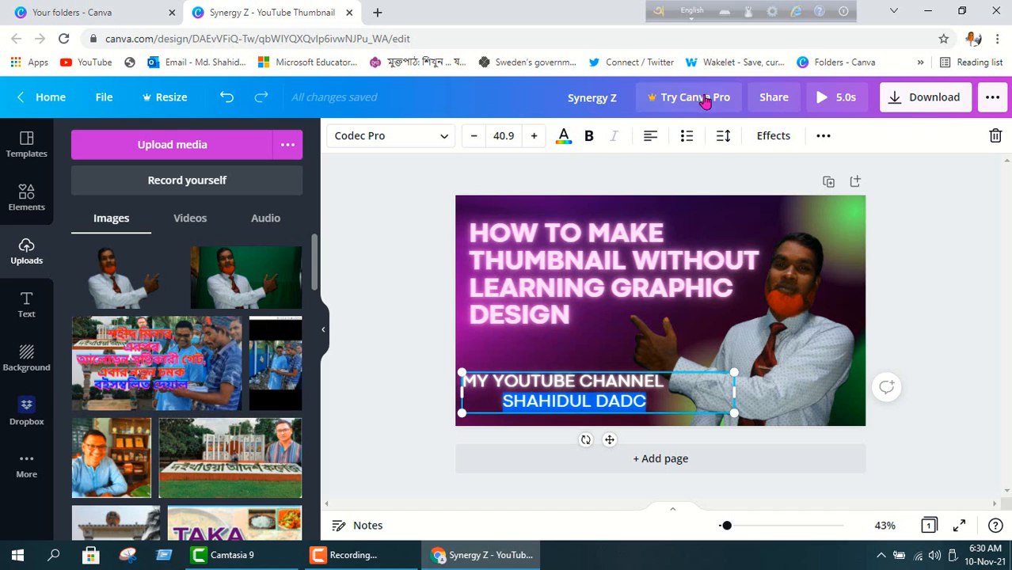
left_click(563, 140)
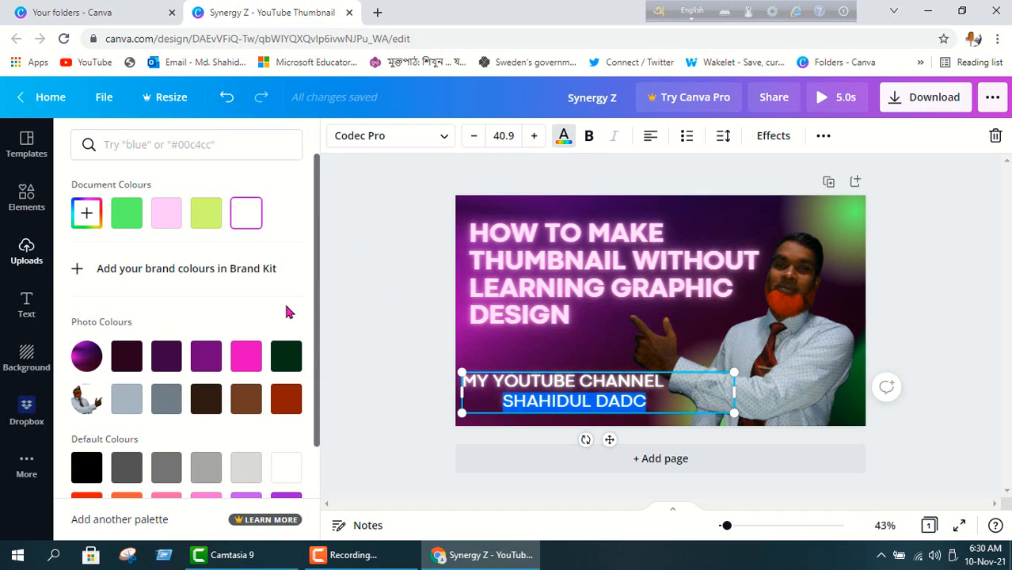
scroll(287, 312, "down", 3)
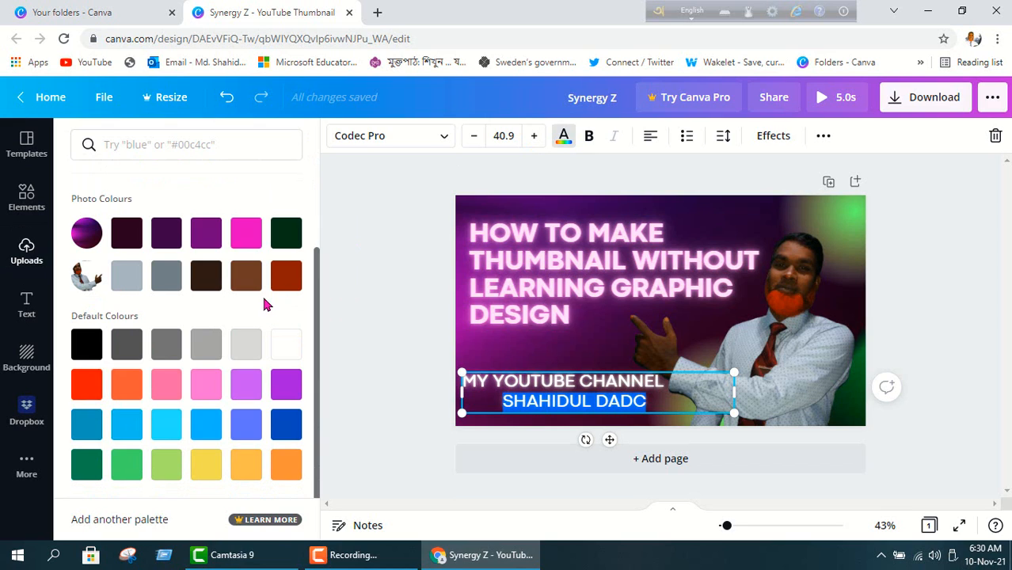
left_click(125, 277)
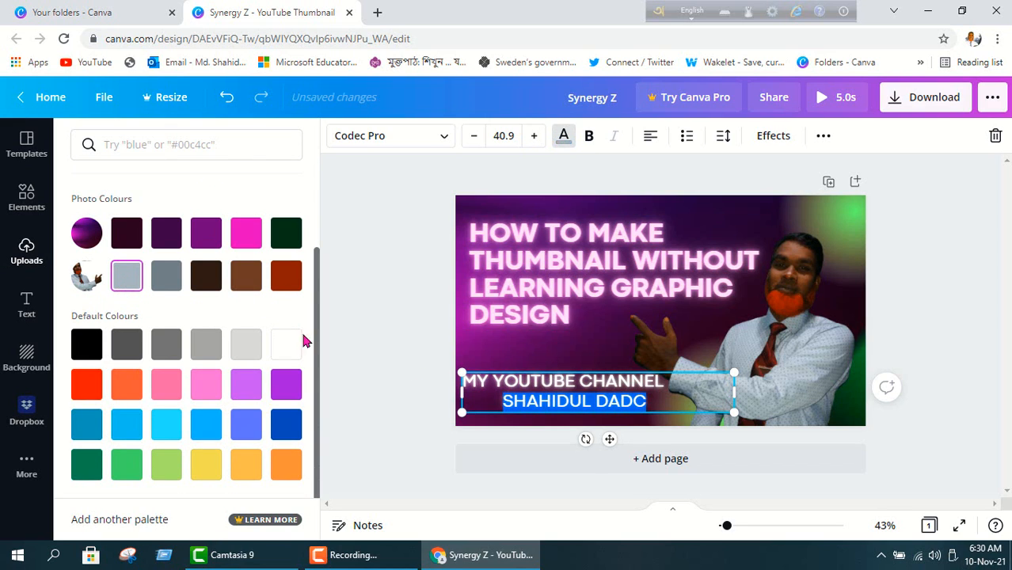
left_click(503, 353)
left_click(524, 348)
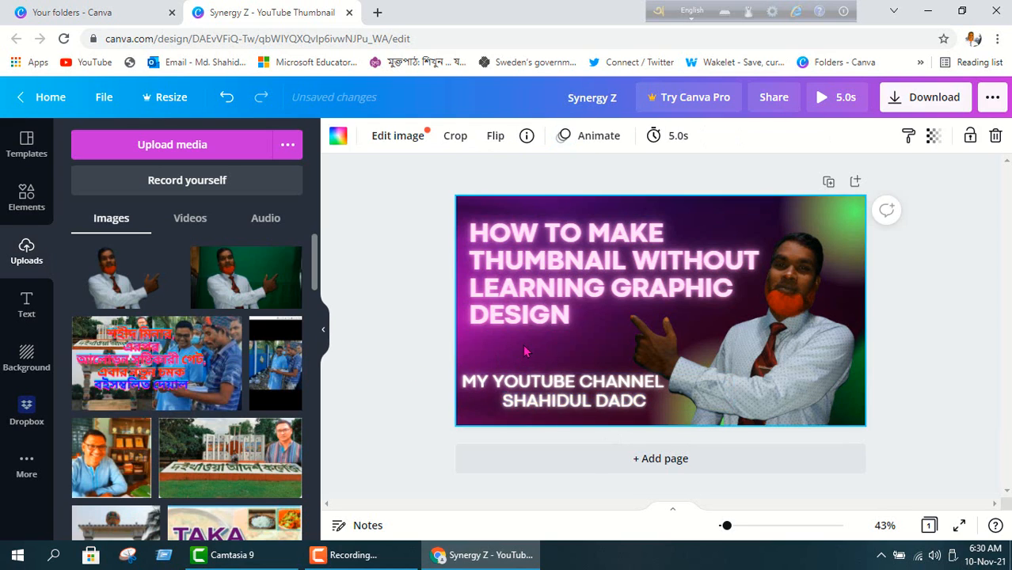
left_click(646, 409)
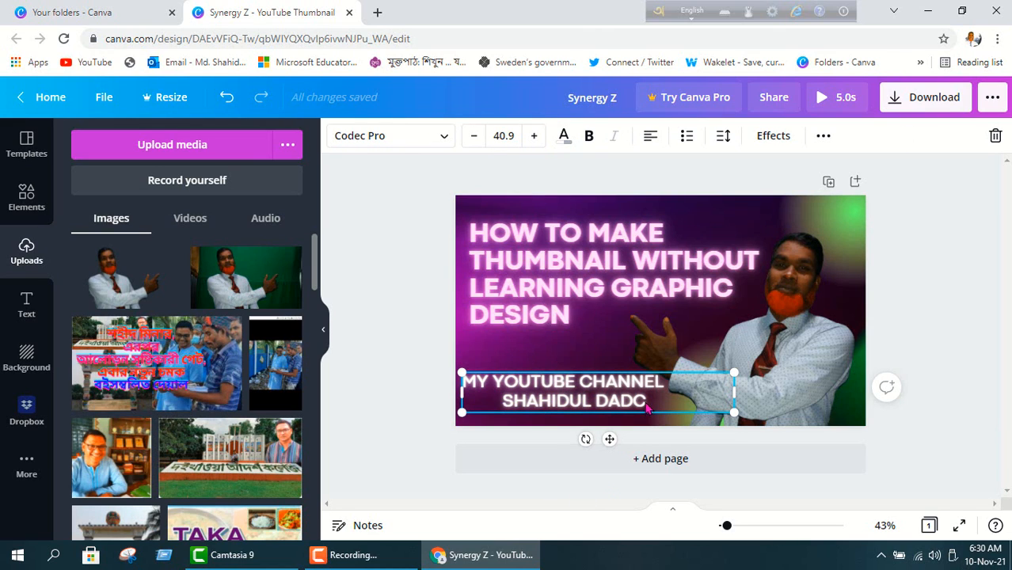
Apply Glitch to the channel-name line with offset 99 and direction 163, then select the photo.
left_click_drag(645, 401, 501, 402)
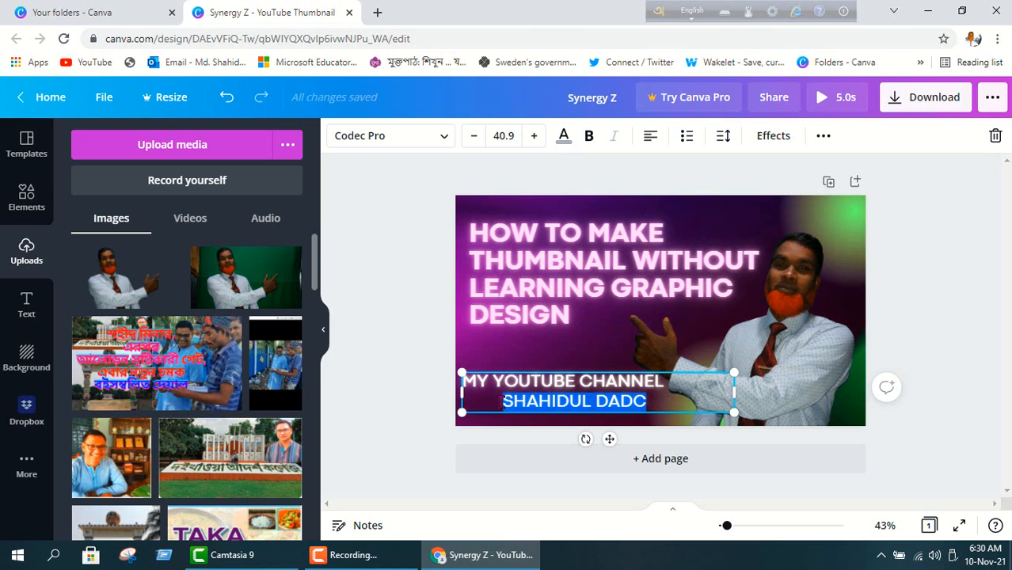
left_click(772, 142)
left_click(135, 430)
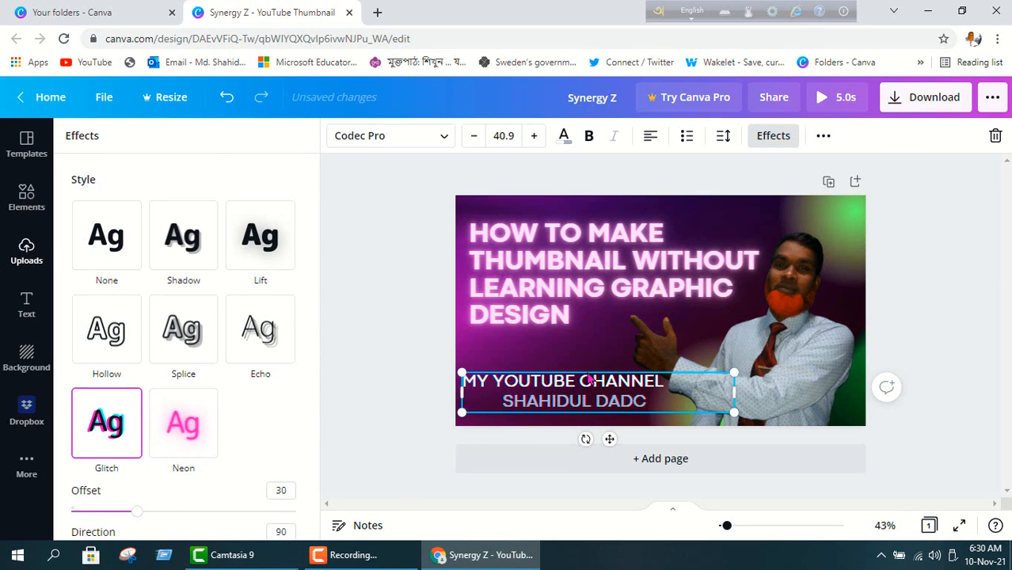
scroll(233, 422, "down", 3)
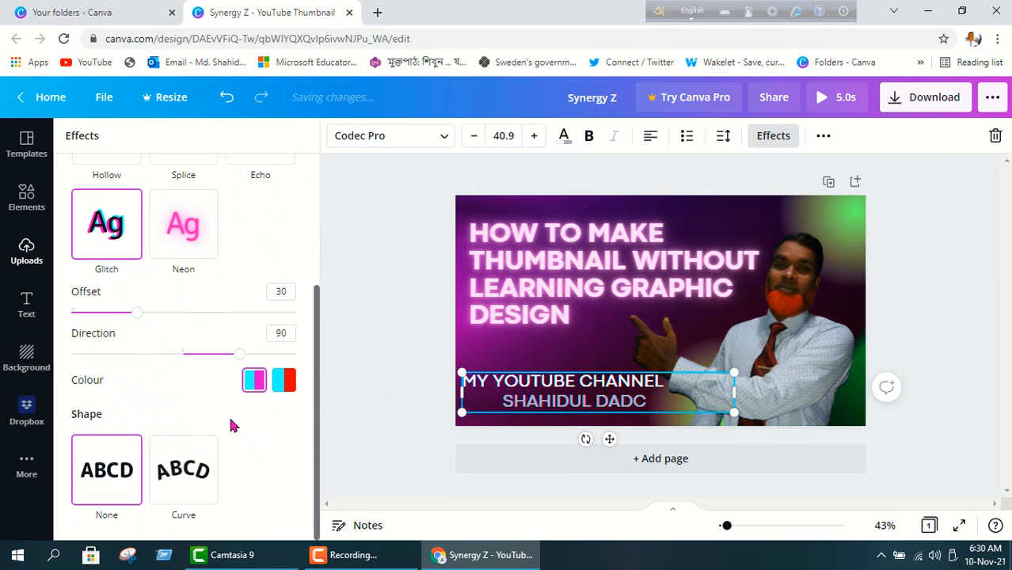
left_click_drag(134, 316, 293, 328)
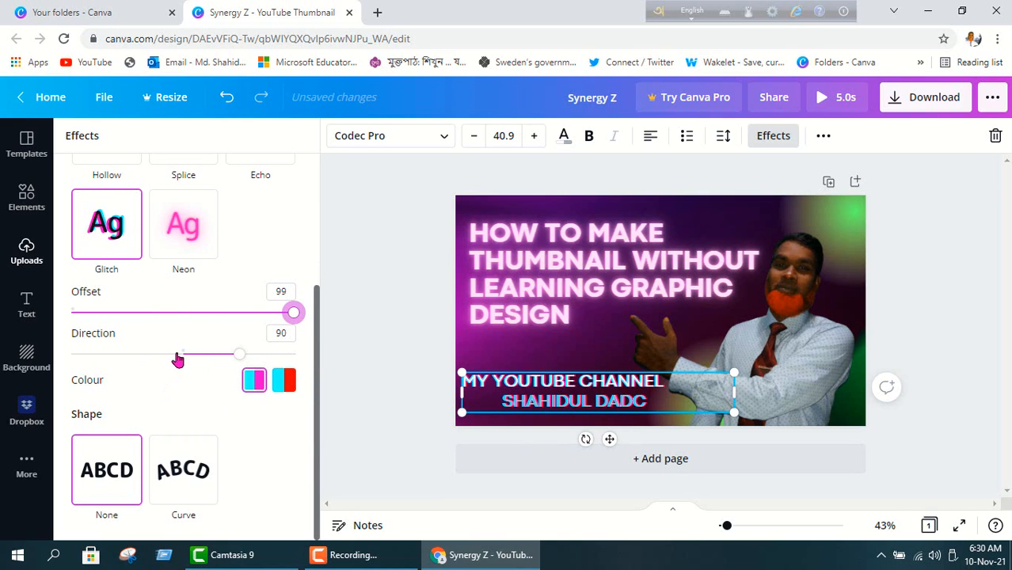
left_click_drag(178, 358, 285, 358)
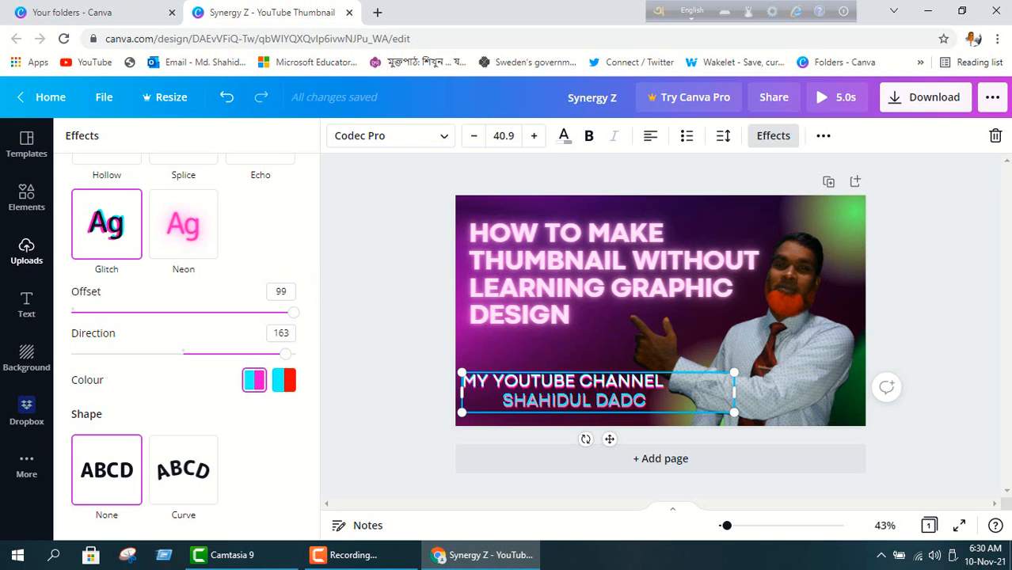
left_click(792, 326)
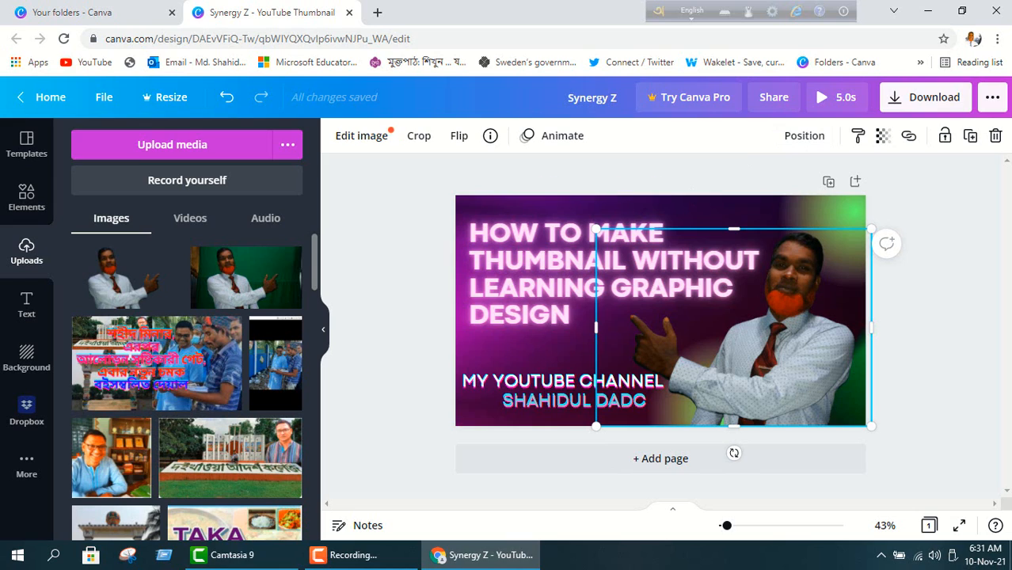
left_click(860, 138)
left_click(805, 137)
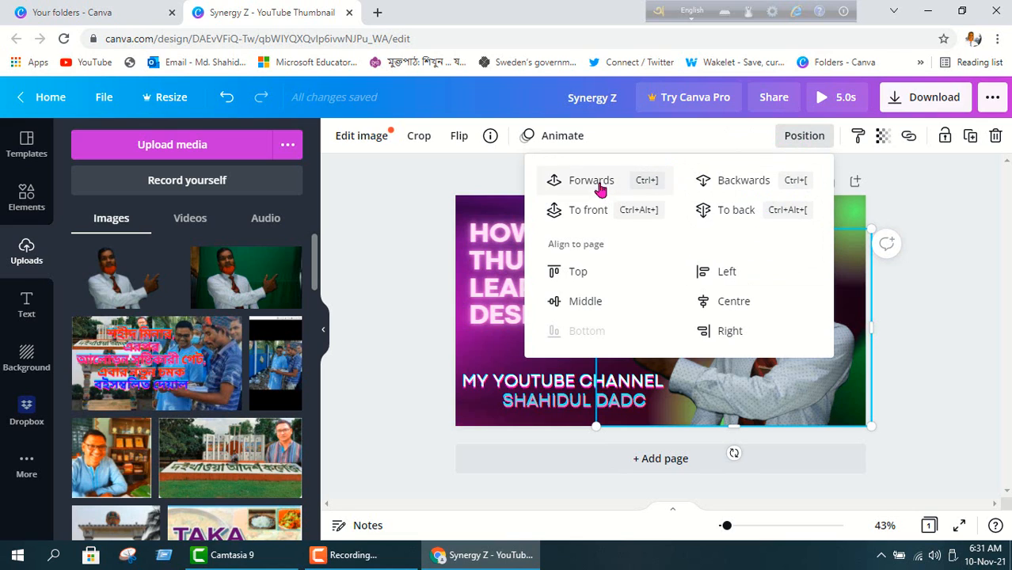
left_click(375, 219)
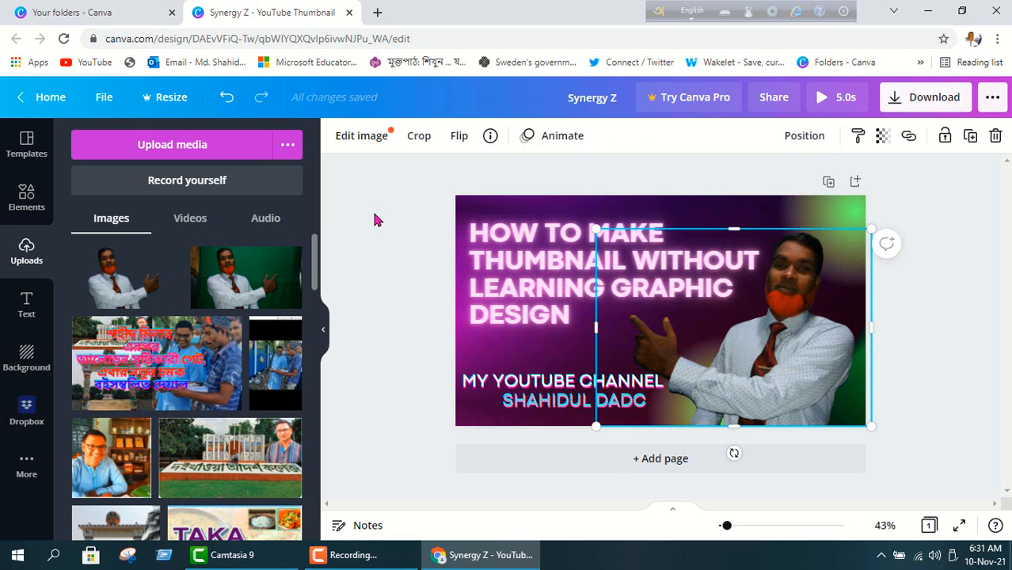
left_click(805, 140)
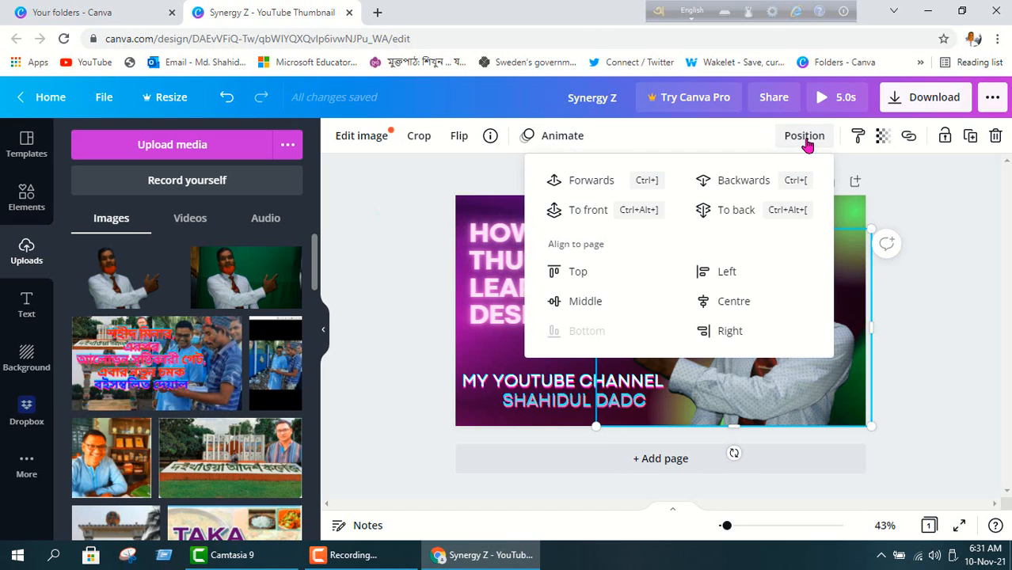
left_click(404, 198)
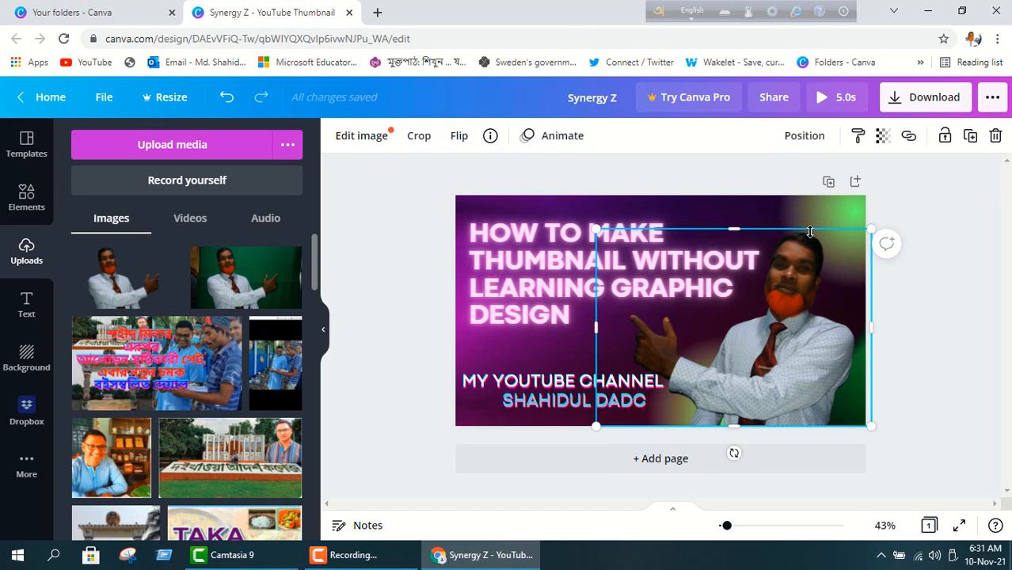
left_click(398, 240)
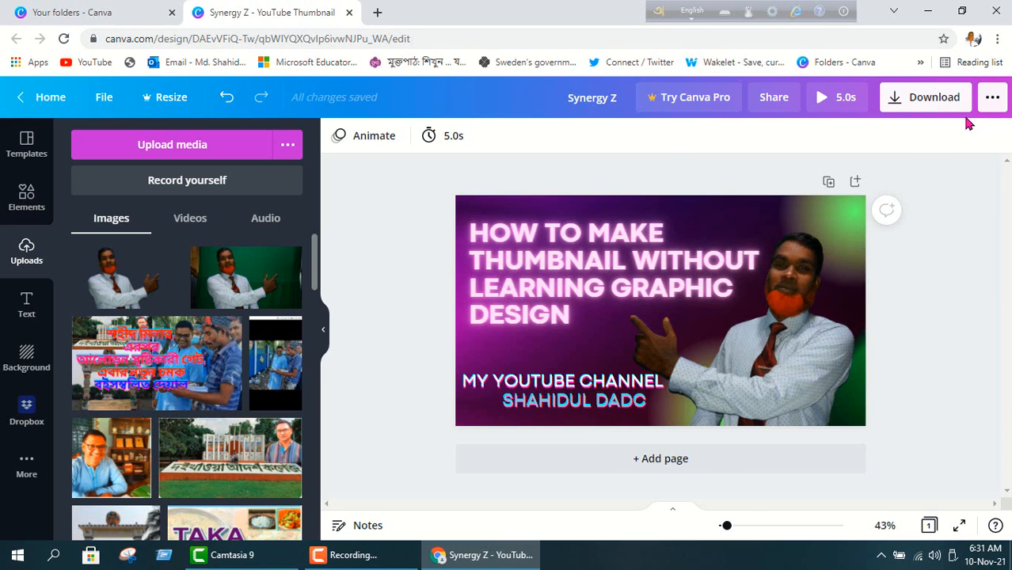
Download the thumbnail with PNG chosen as the file type.
left_click(920, 98)
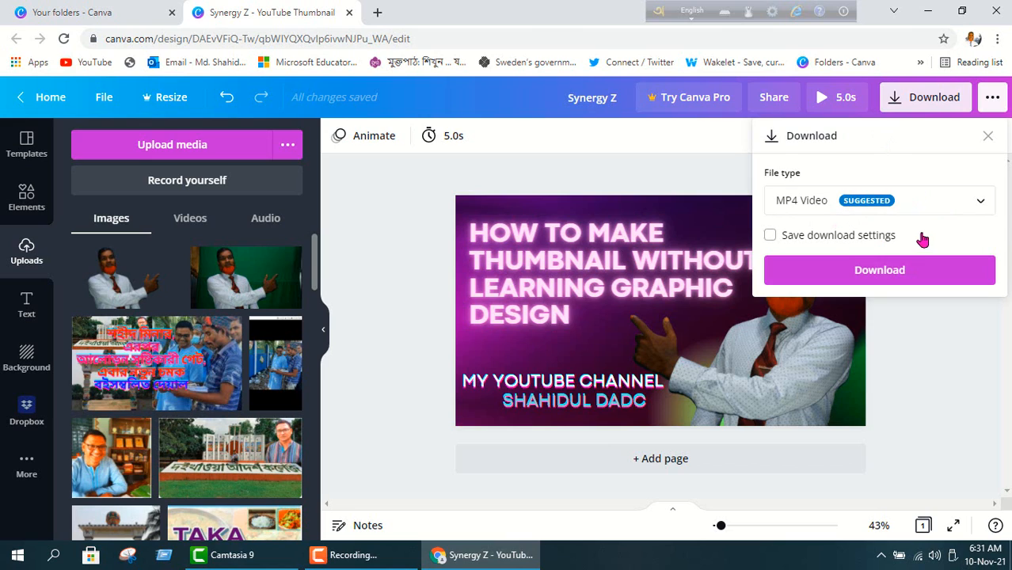
left_click(984, 200)
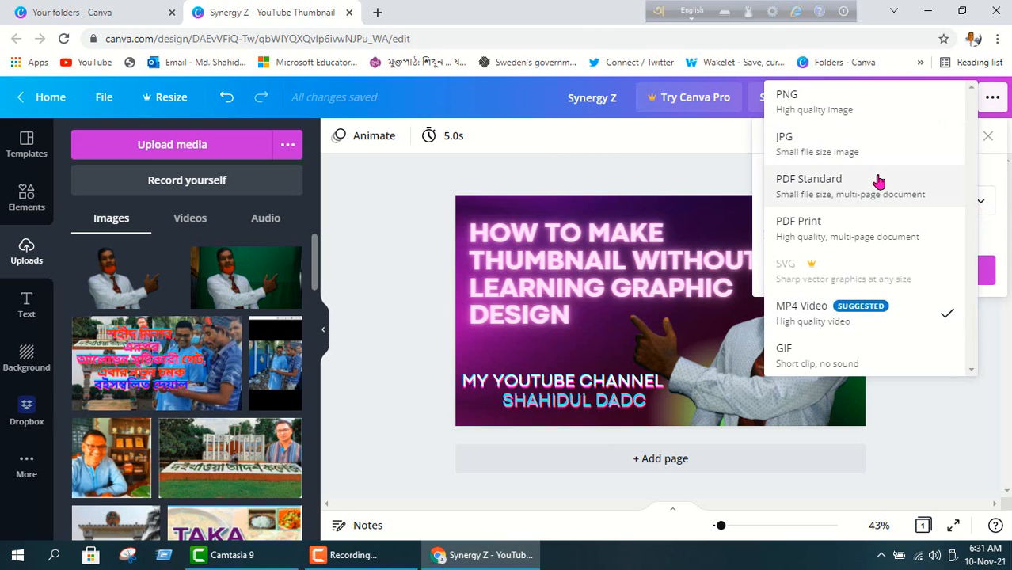
left_click(871, 106)
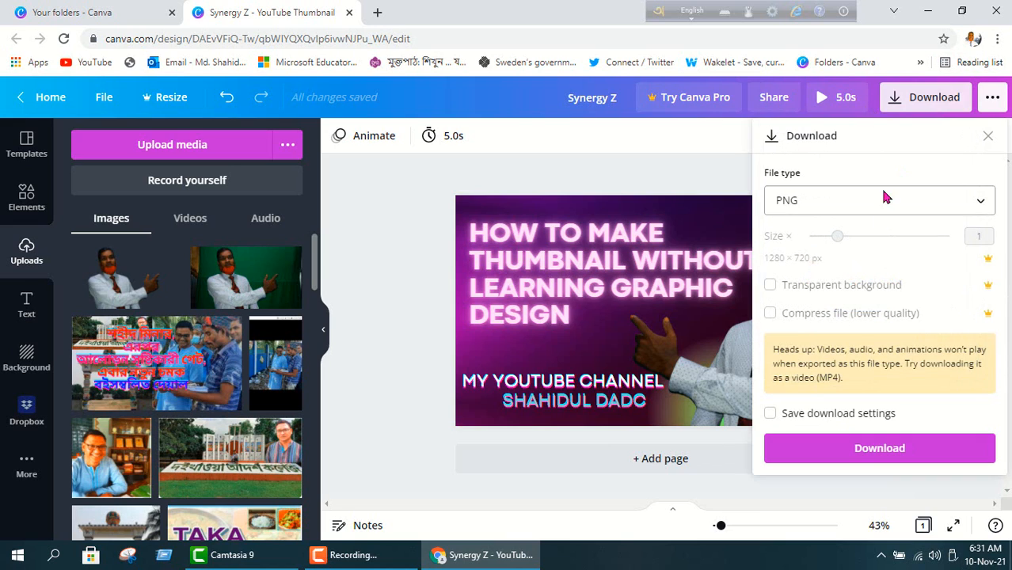
left_click(878, 449)
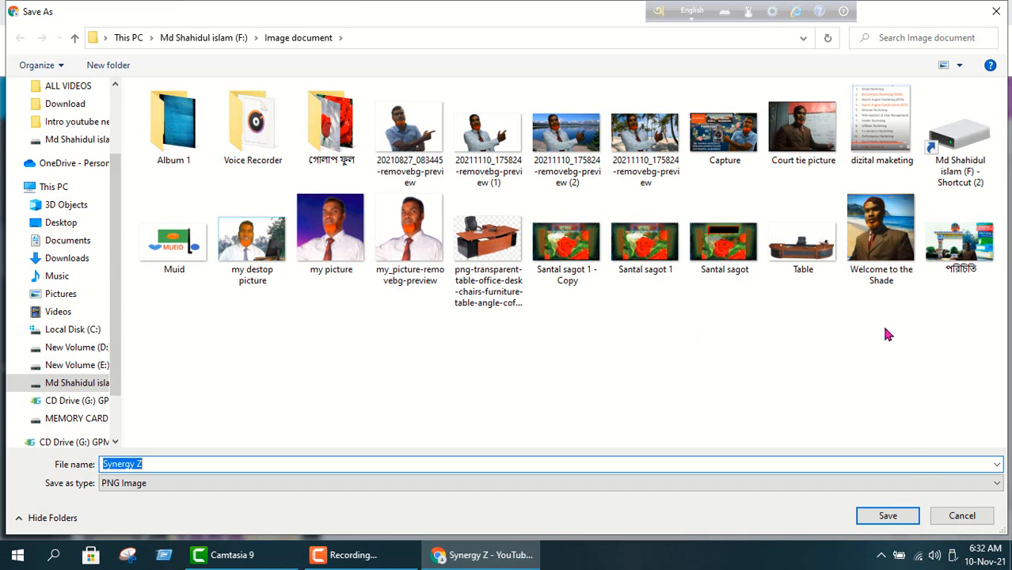
Save the file as Synergy Z.png in Image document, close Chrome, and bring up the recorder.
left_click(888, 516)
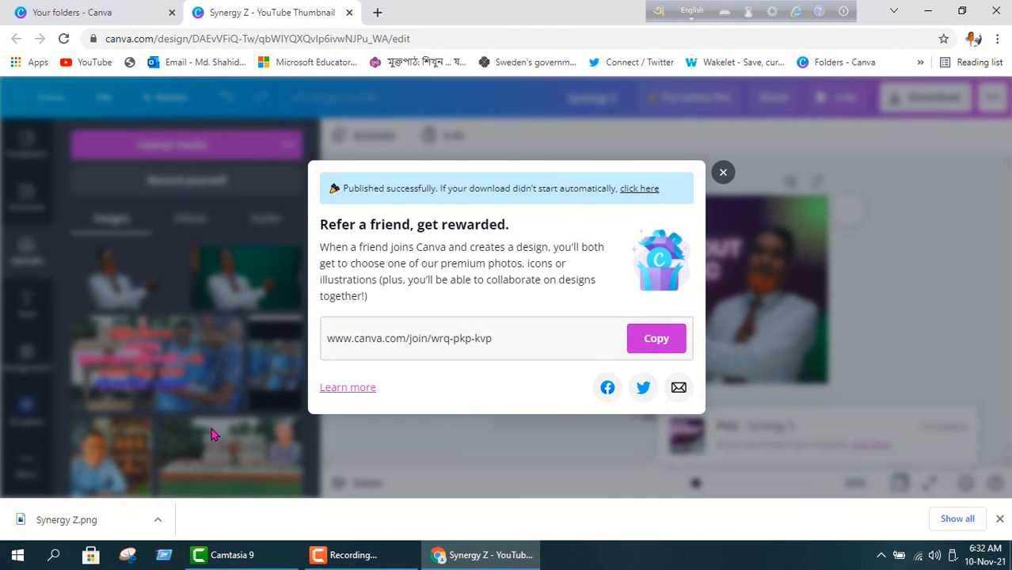
left_click(995, 12)
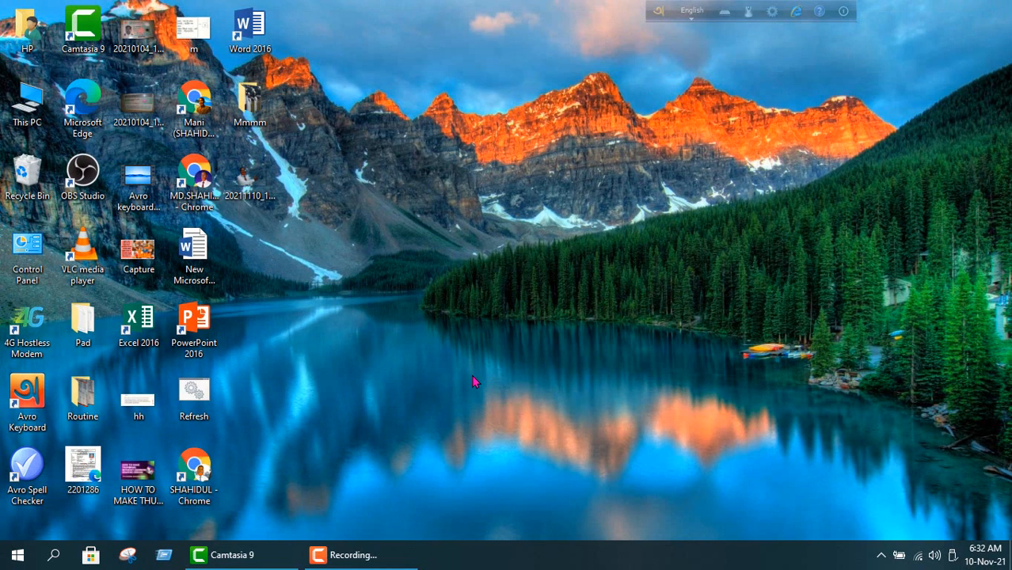
left_click(341, 557)
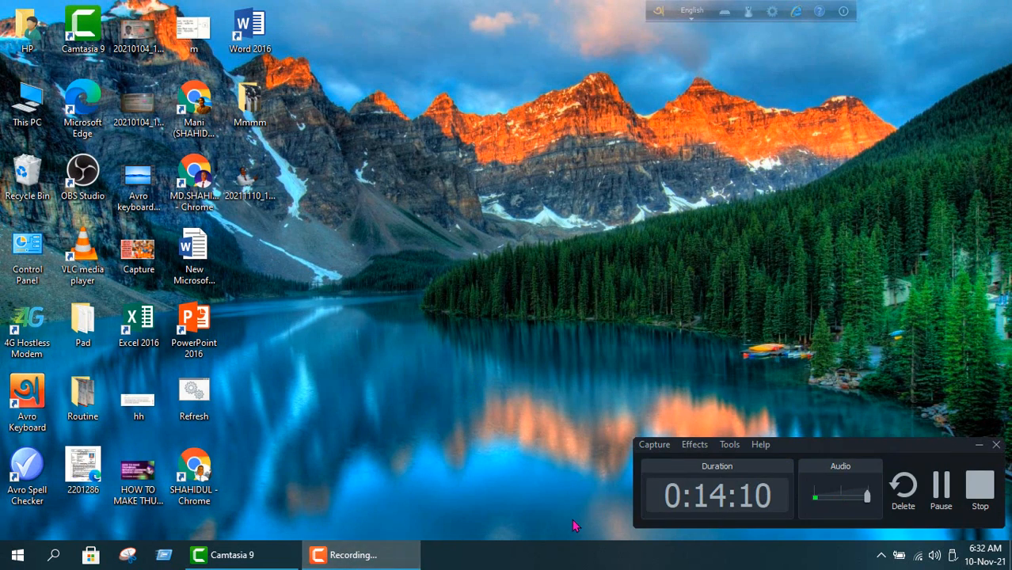